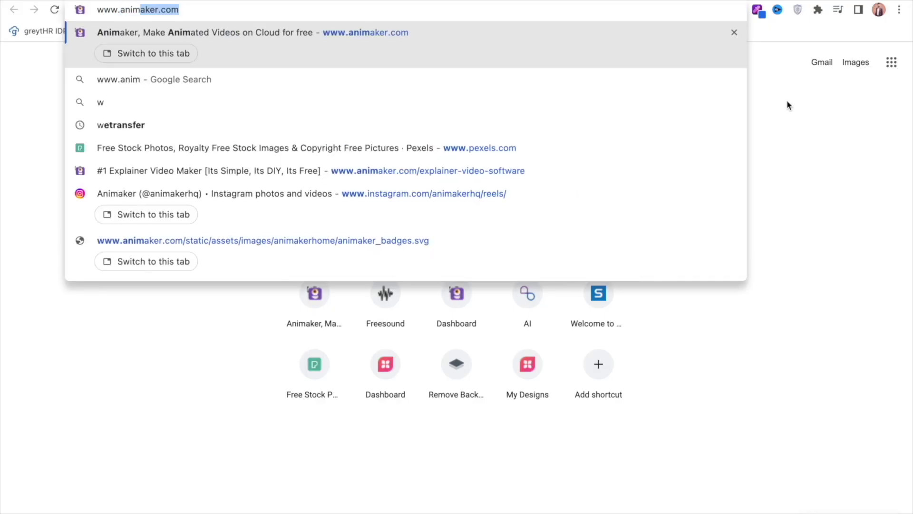
Load animaker.com and go through 'Create your first Video' to the Animaker dashboard
key(Return)
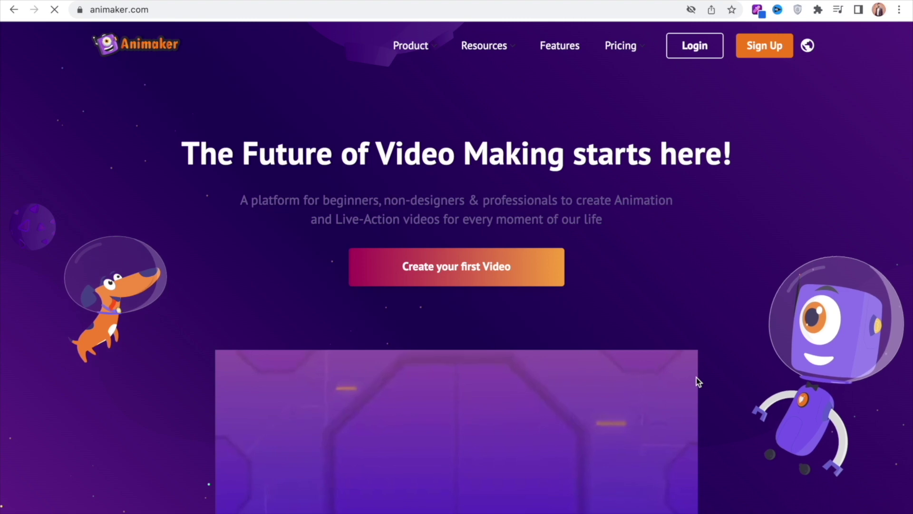
click(476, 267)
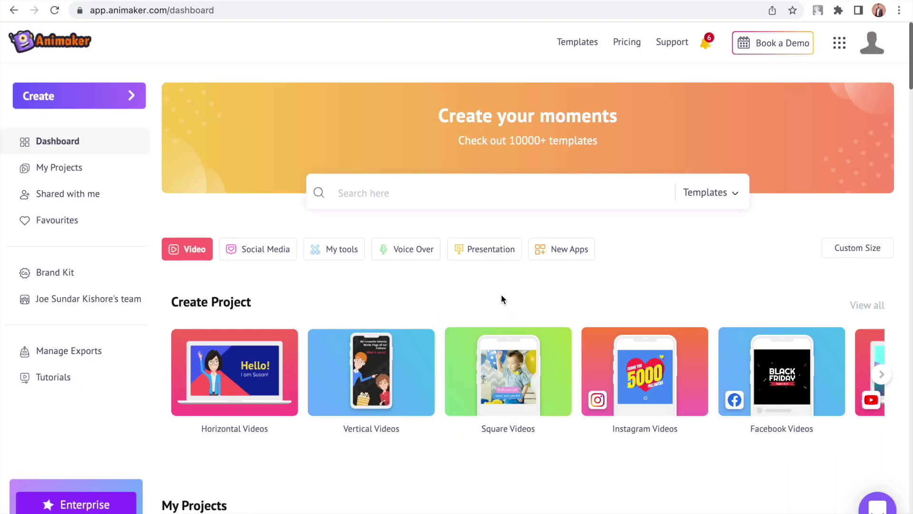
Start a new Untitled Video from a Blank Page via Create > Create a video
click(133, 99)
click(190, 103)
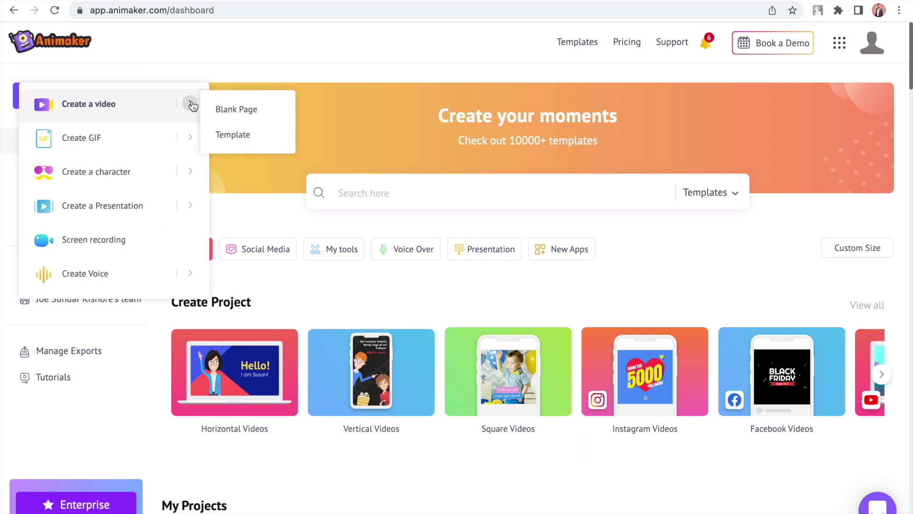
click(269, 112)
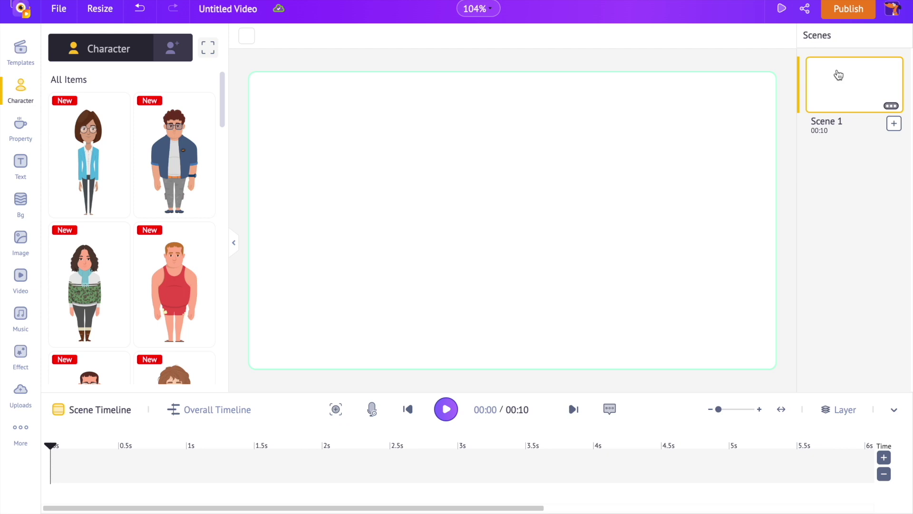
click(892, 107)
click(888, 123)
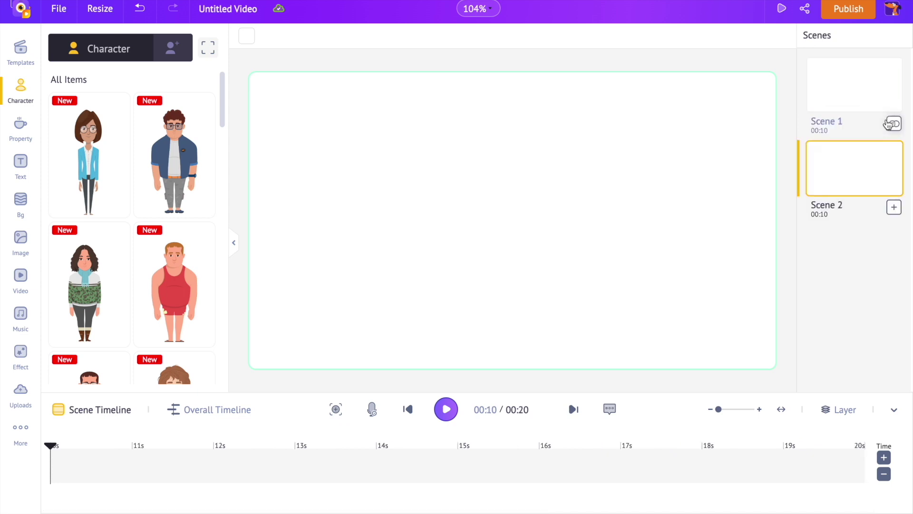
click(892, 190)
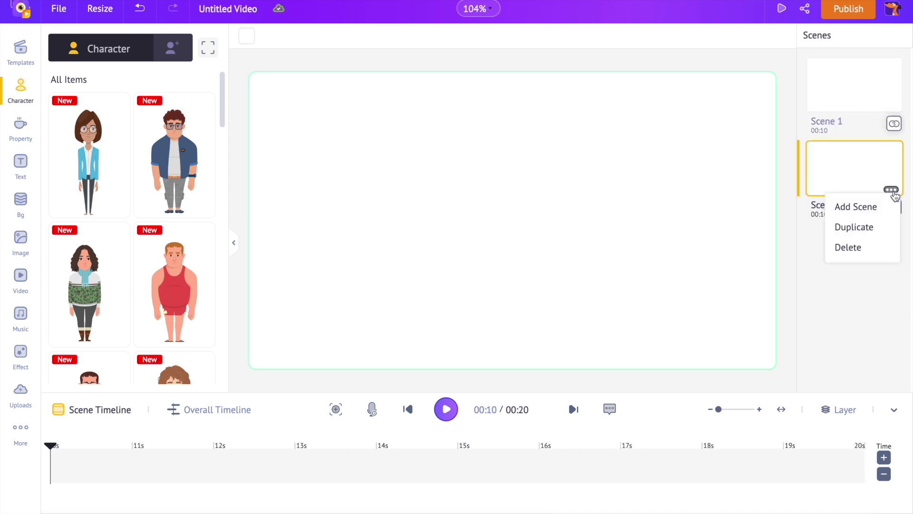
click(871, 247)
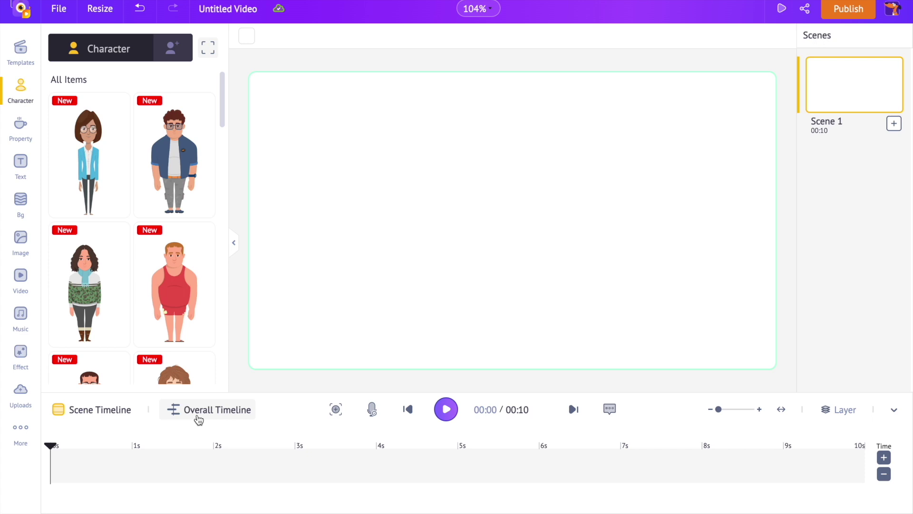
click(120, 410)
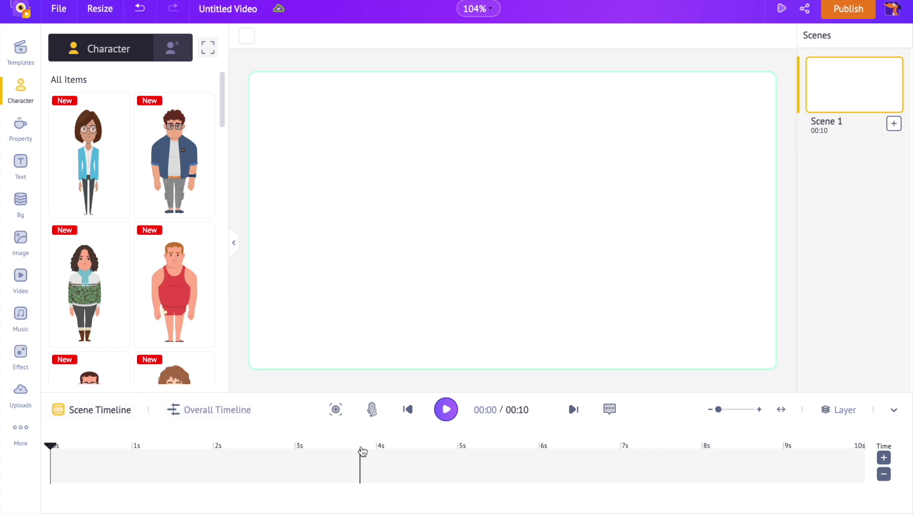
click(236, 415)
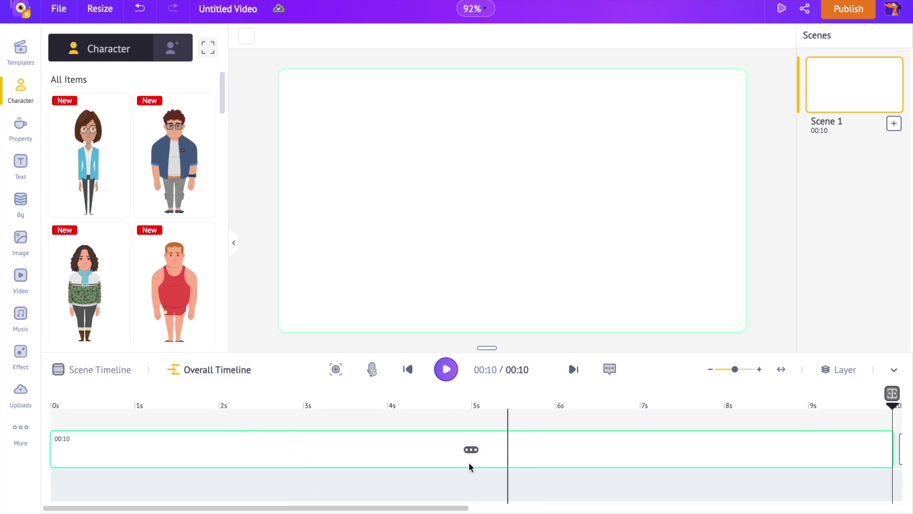
click(118, 372)
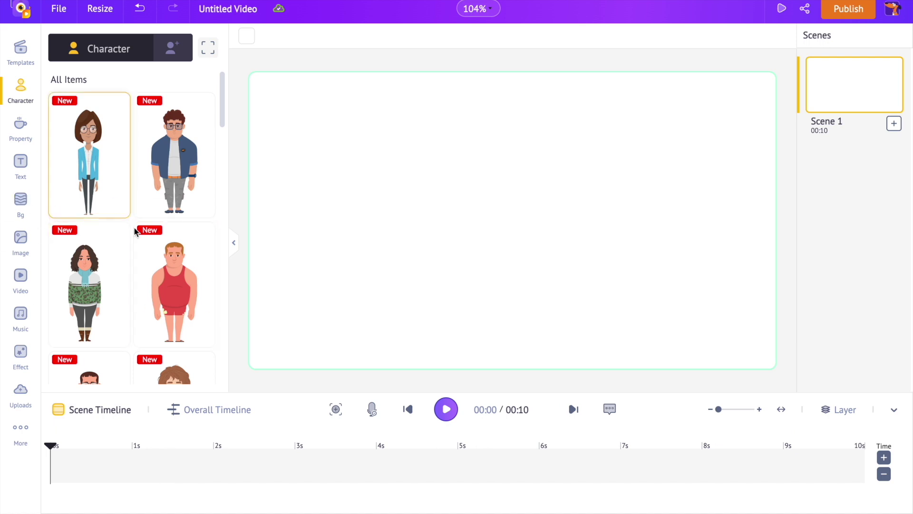
click(17, 138)
click(20, 164)
click(21, 199)
click(21, 237)
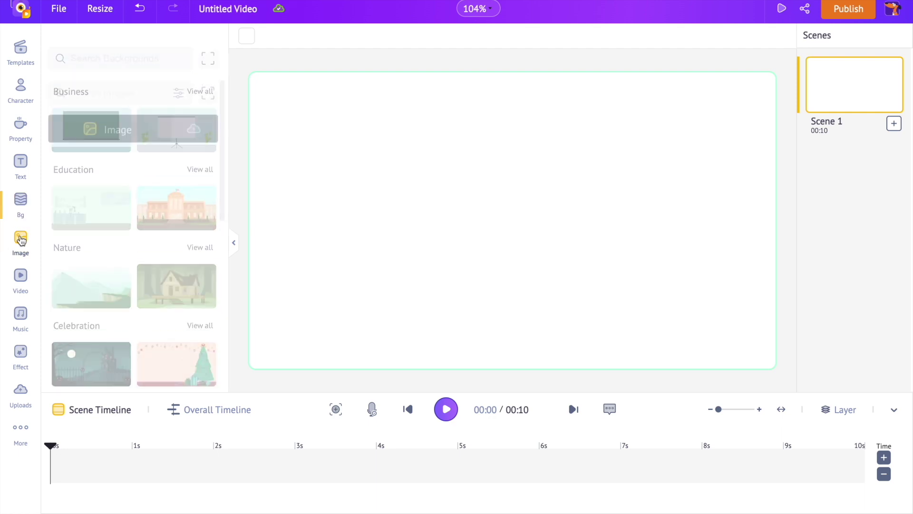
click(19, 94)
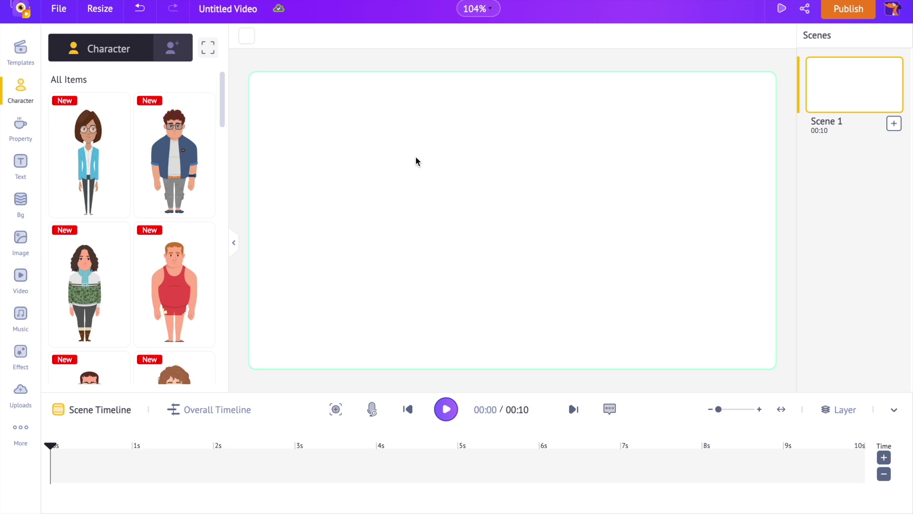
Import '3 Practical Tips.pptx' through File > Import PPT
click(58, 12)
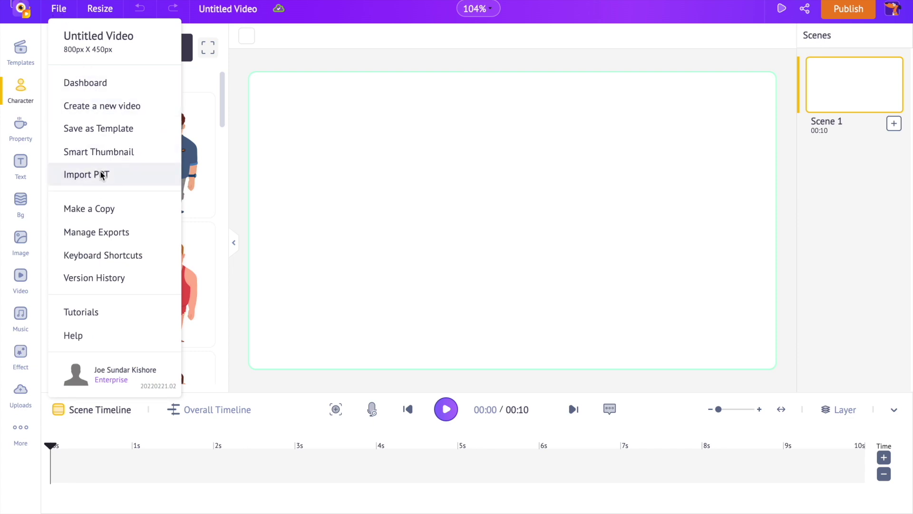
click(100, 174)
click(427, 335)
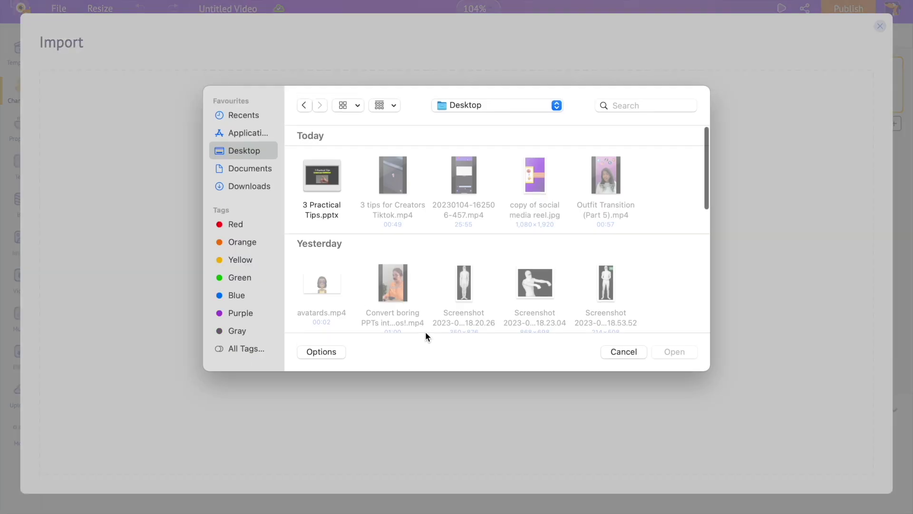
click(348, 193)
click(673, 354)
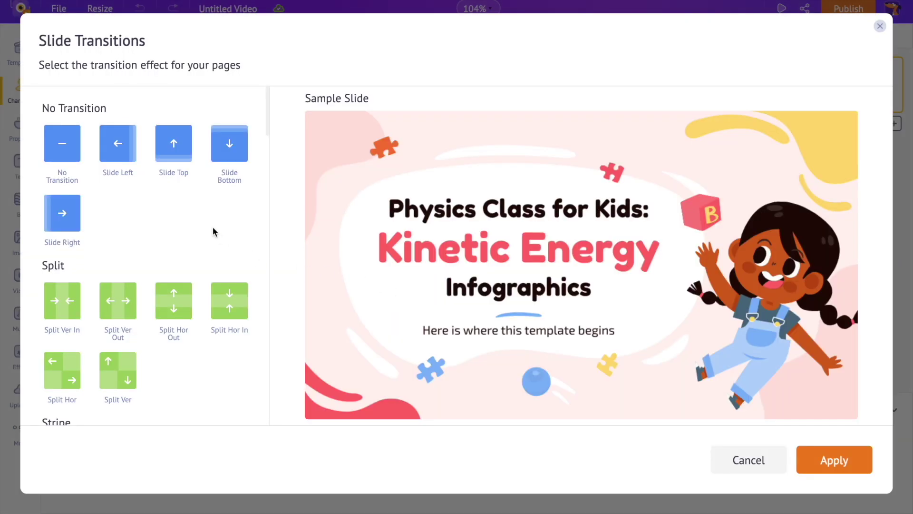
Apply No Transition between slides and No Effect for both item enter and exit effects
scroll(212, 232, down, 10)
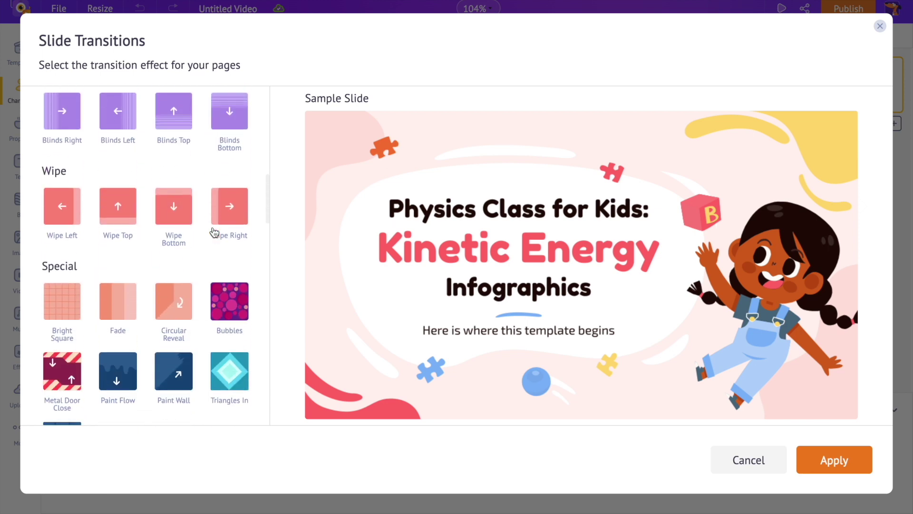
scroll(213, 226, up, 11)
click(68, 146)
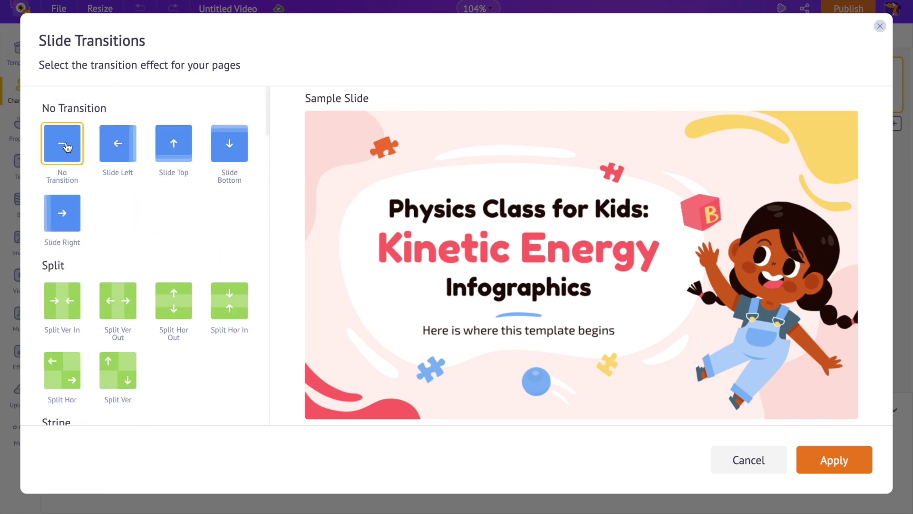
click(825, 460)
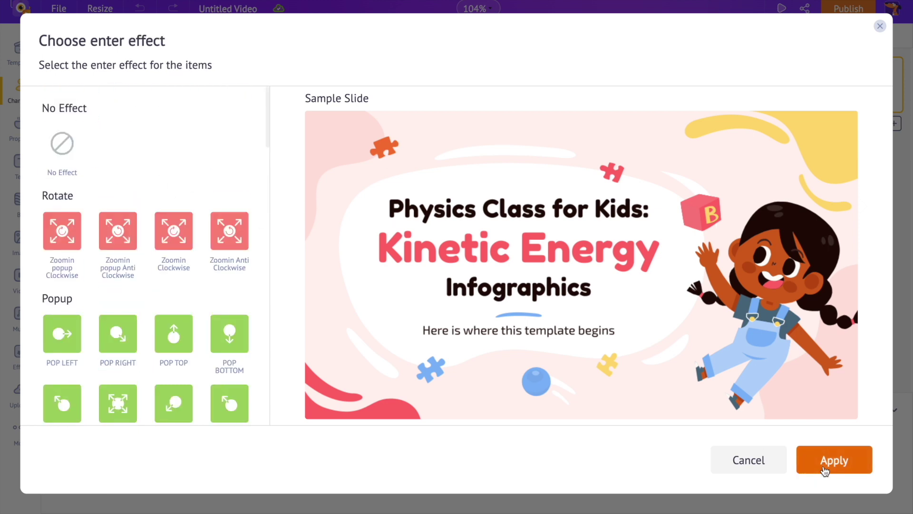
click(71, 149)
click(812, 459)
click(72, 145)
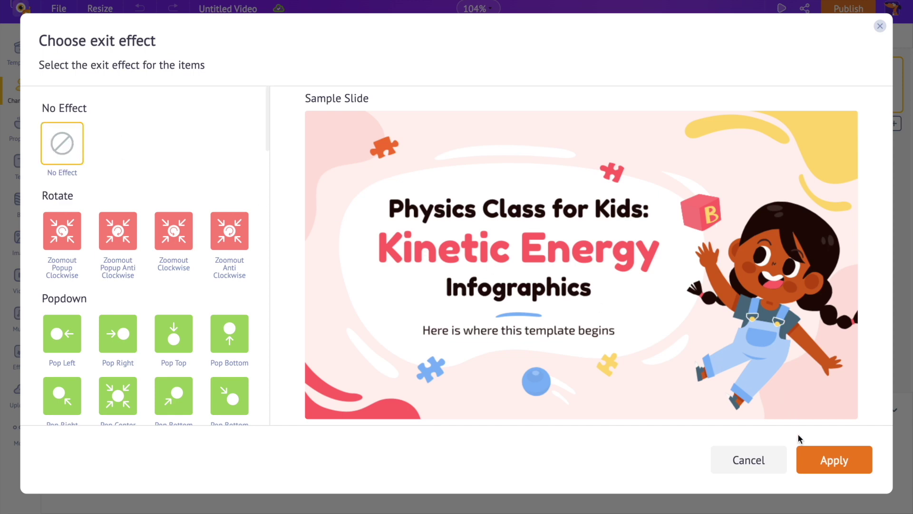
click(813, 463)
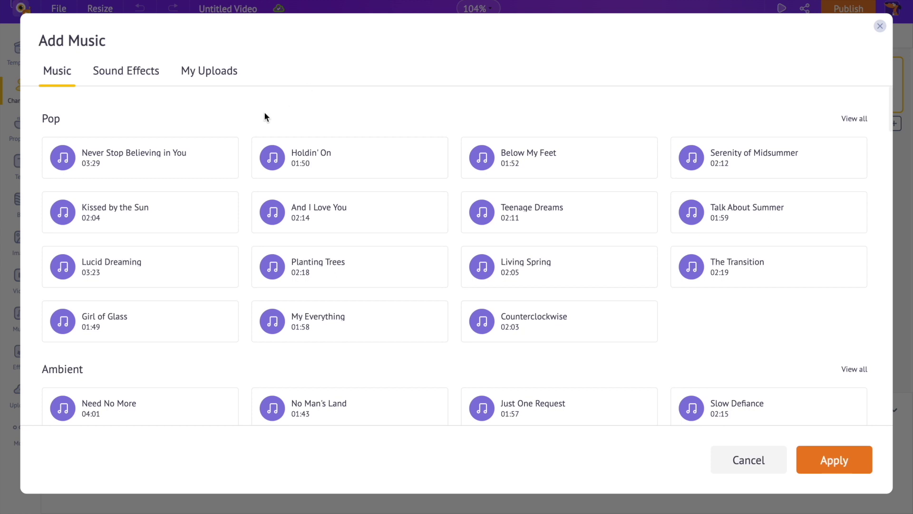
Preview and choose 'Never Stop Believing in You' as the music, then apply it
click(202, 163)
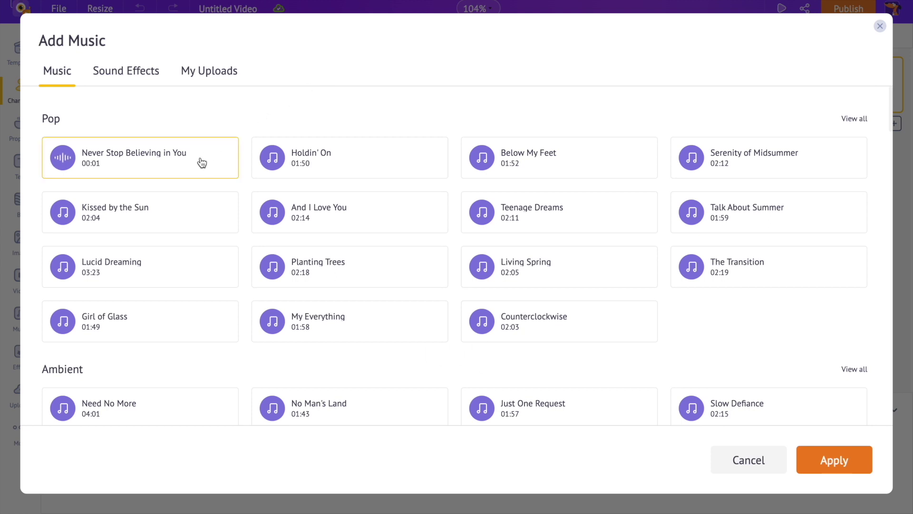
click(202, 162)
click(835, 459)
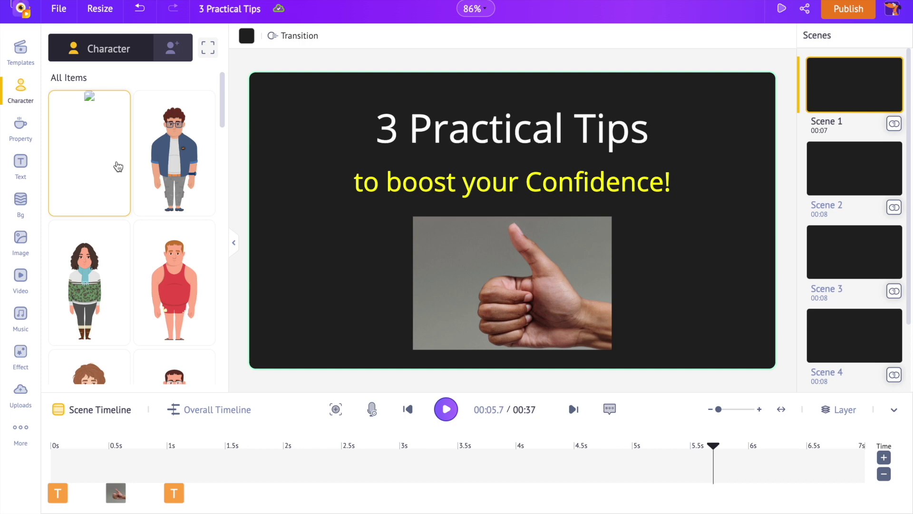
Browse the stock character library, then switch to the My Characters tab
scroll(134, 180, down, 2)
scroll(133, 180, down, 9)
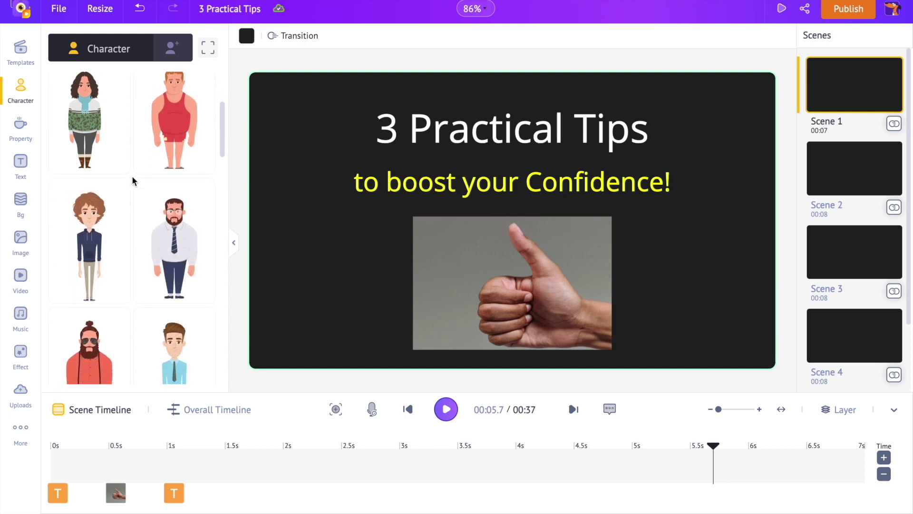
scroll(133, 180, down, 10)
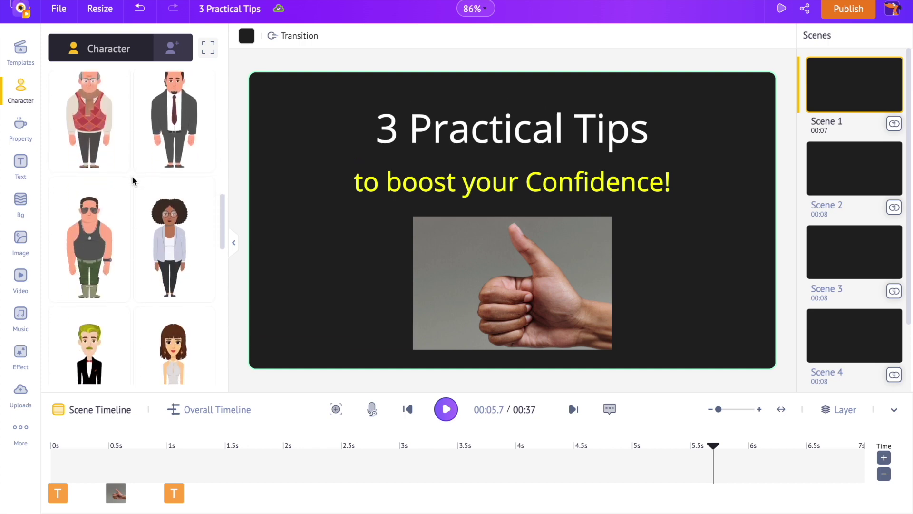
scroll(133, 180, down, 2)
scroll(133, 180, up, 4)
scroll(133, 179, down, 8)
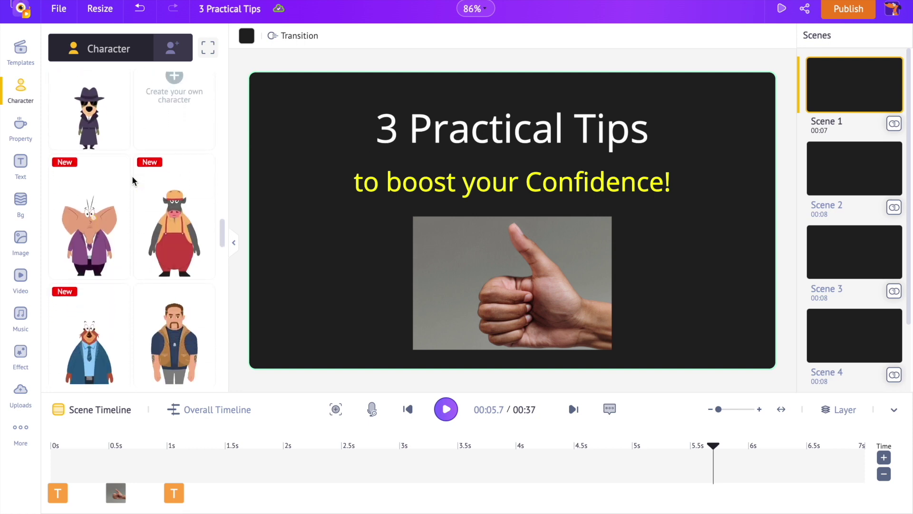
scroll(133, 180, down, 8)
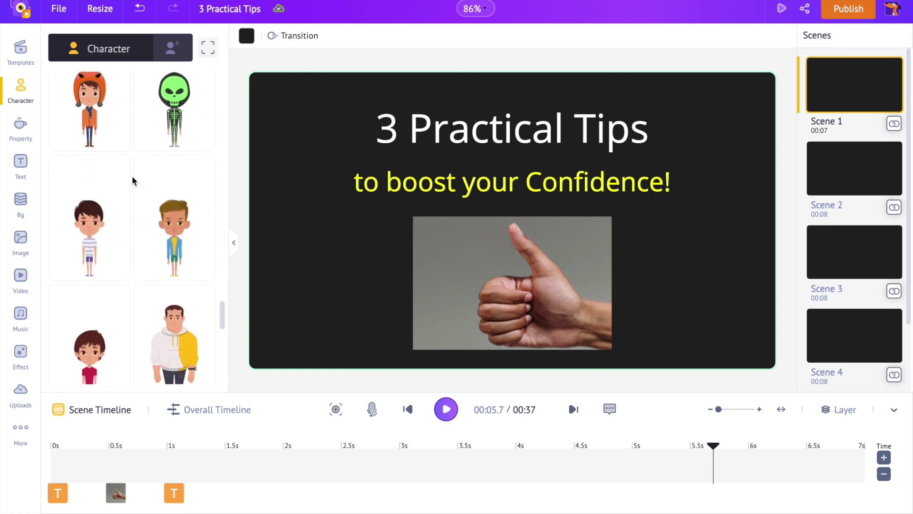
scroll(133, 179, up, 15)
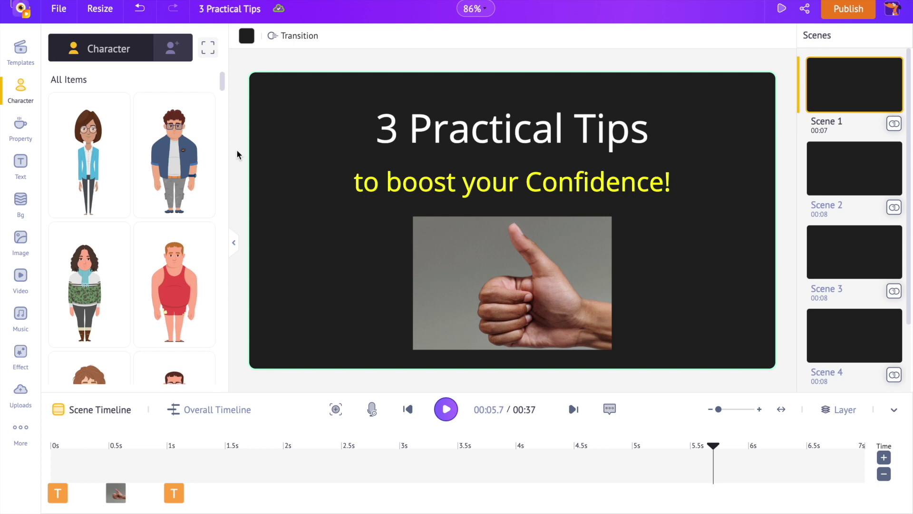
click(172, 47)
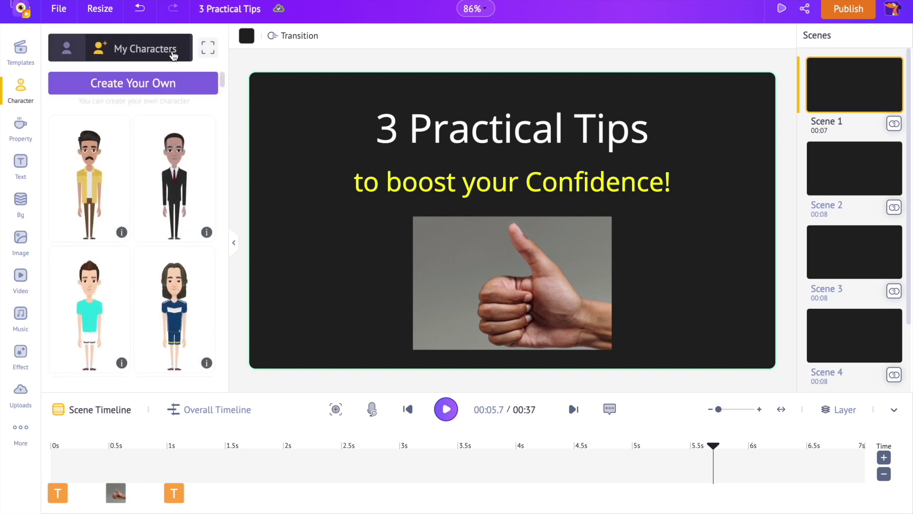
Start a new male custom character from the curly-haired, pink-shirt look
click(160, 83)
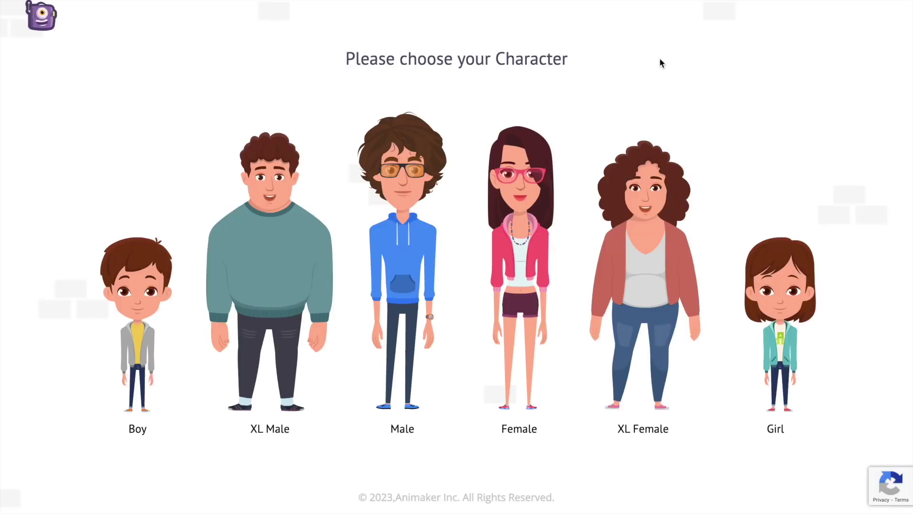
click(402, 266)
scroll(489, 247, down, 2)
scroll(489, 247, up, 5)
scroll(437, 238, down, 1)
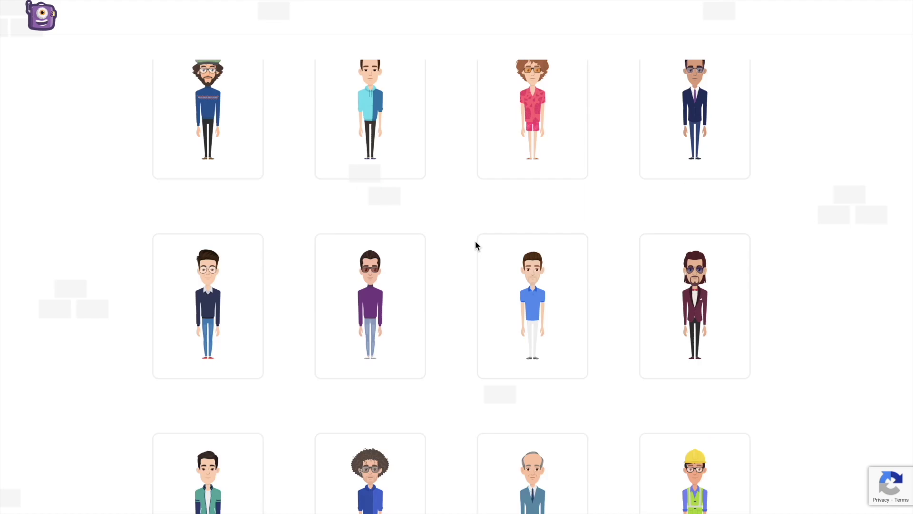
click(499, 218)
Give the character short dark hair and remove his glasses
click(878, 136)
scroll(809, 251, down, 1)
scroll(809, 252, up, 5)
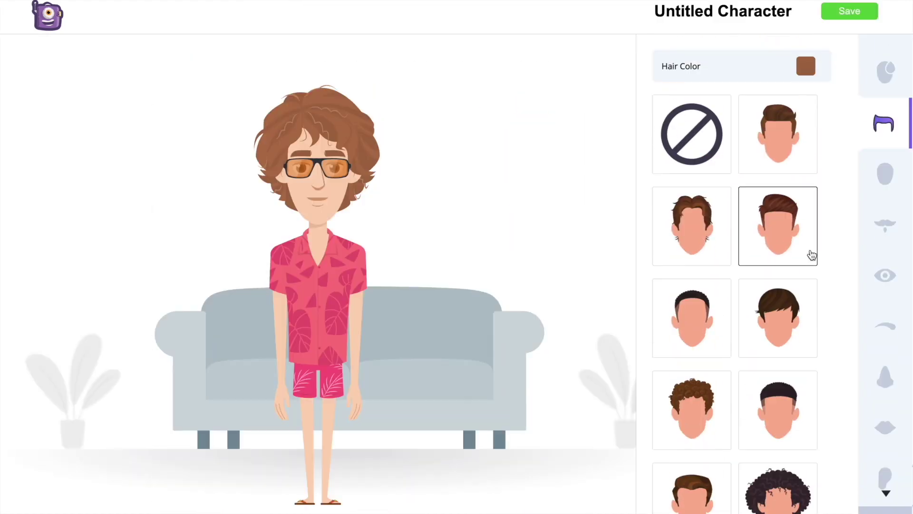
scroll(804, 262, down, 1)
click(699, 271)
scroll(890, 333, down, 3)
click(895, 380)
click(711, 146)
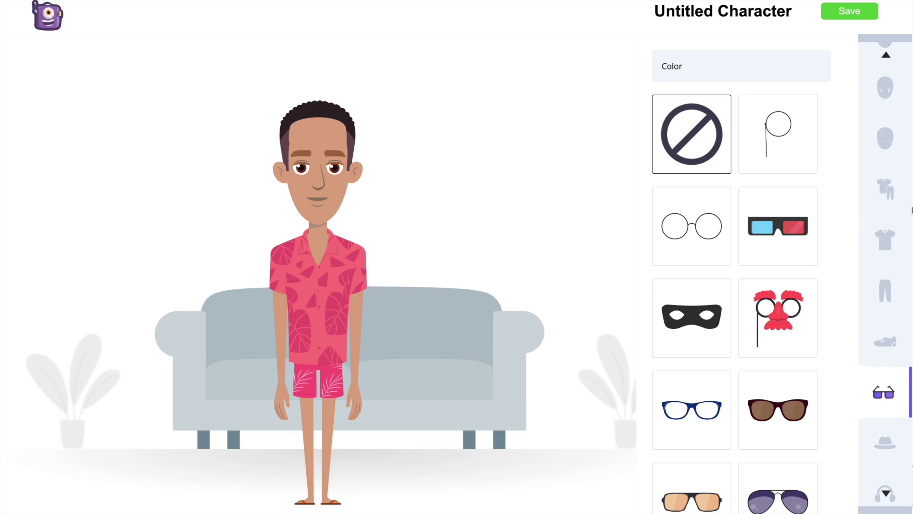
Darken the character's eyes and eyebrows and change the eyebrow style
scroll(890, 213, up, 2)
scroll(890, 214, up, 5)
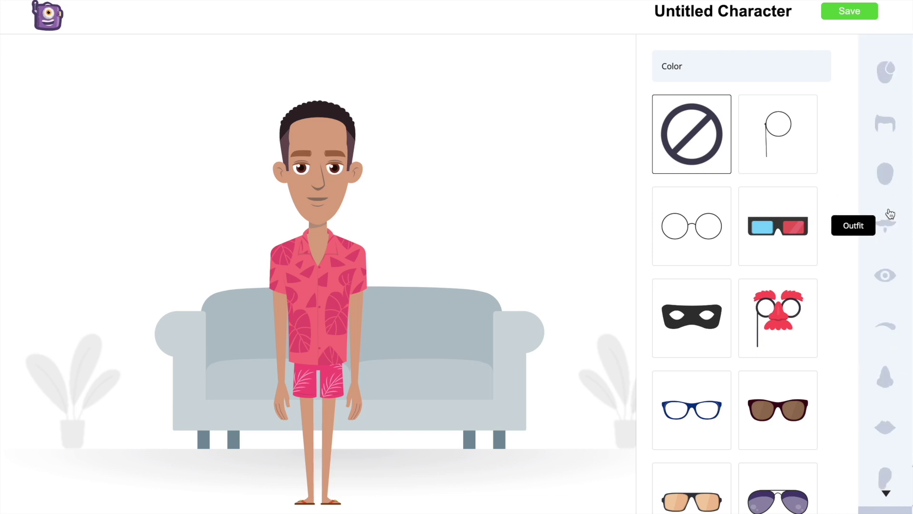
click(888, 275)
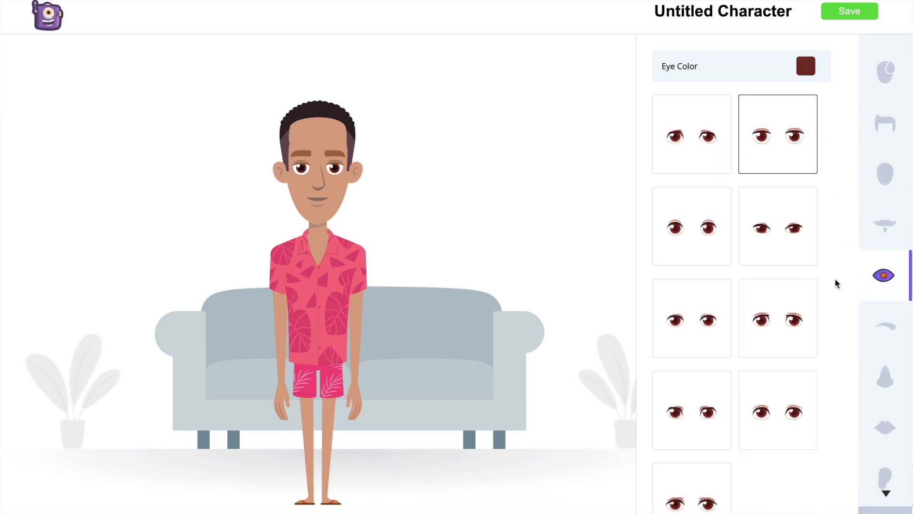
scroll(770, 276, down, 1)
scroll(721, 259, up, 1)
click(801, 65)
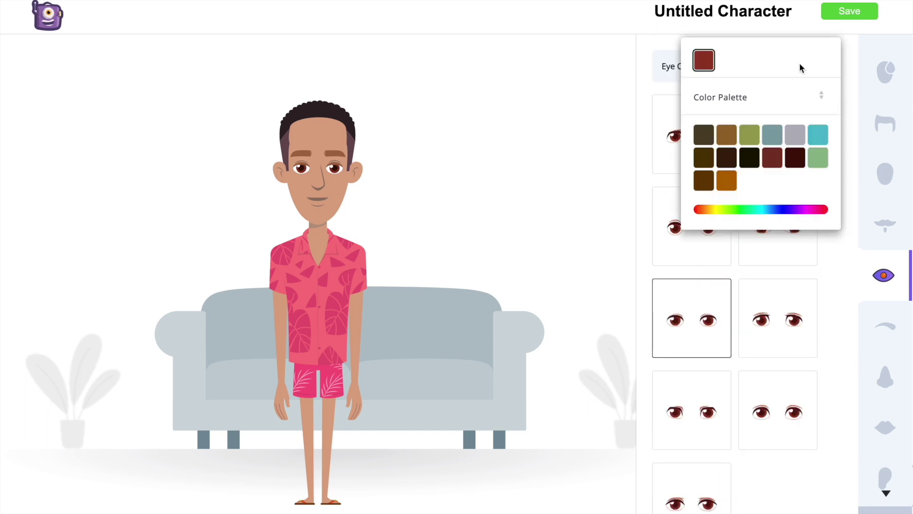
click(727, 157)
click(885, 327)
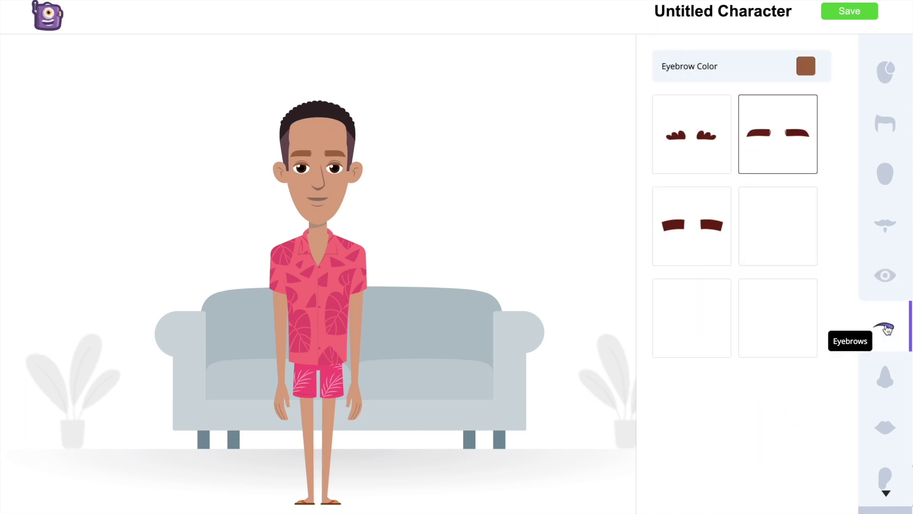
click(797, 254)
click(805, 66)
click(746, 136)
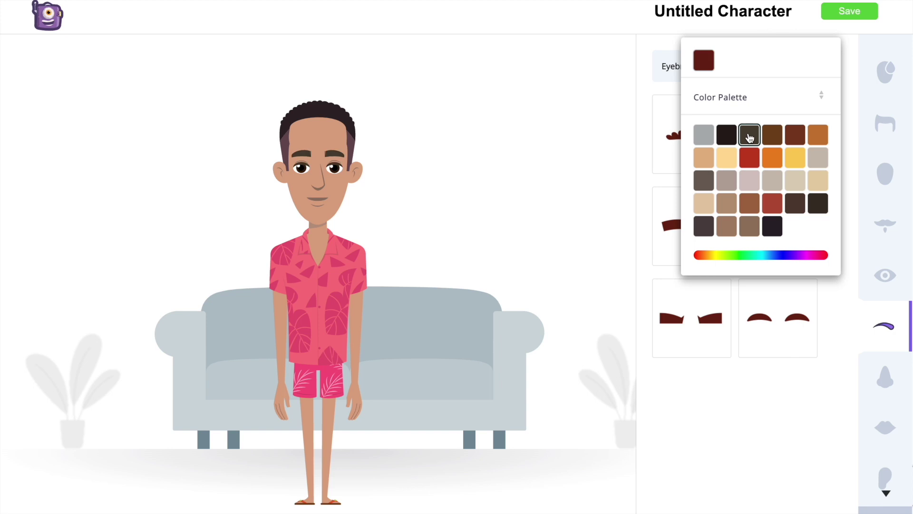
Look over facial hair and nose options, then settle on a new ear shape
click(885, 225)
scroll(887, 272, down, 2)
click(885, 269)
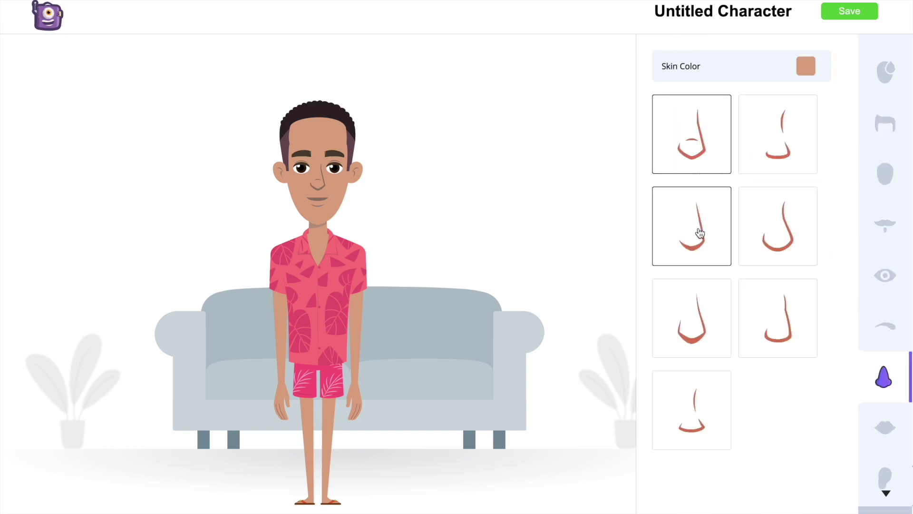
click(718, 231)
click(764, 300)
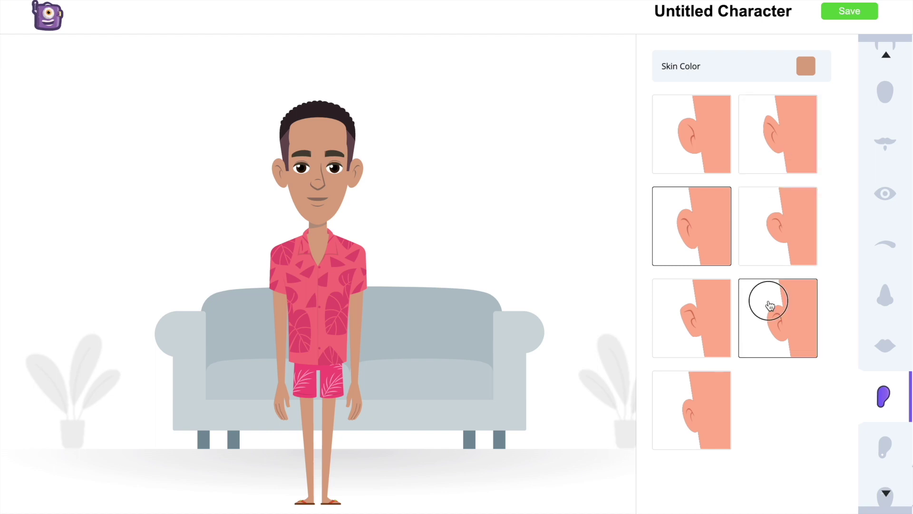
click(689, 340)
click(696, 401)
scroll(892, 302, down, 3)
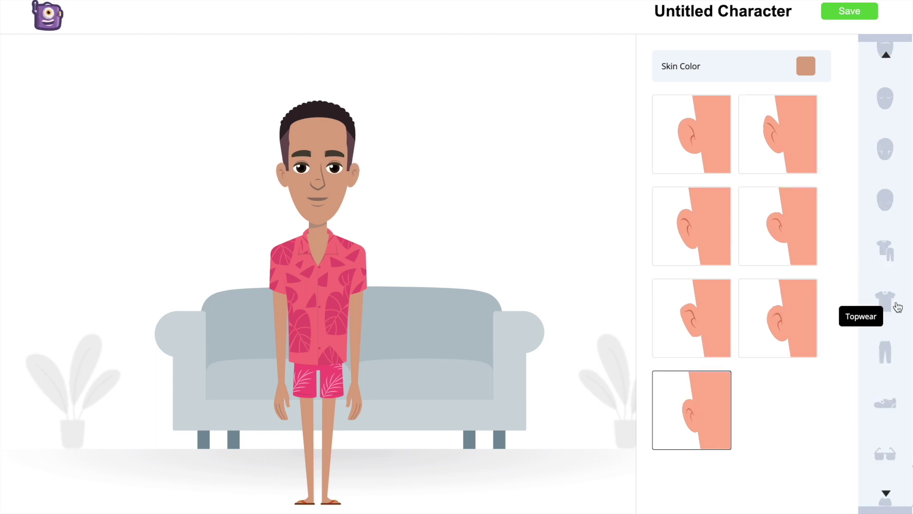
Dress the character in the navy sweater outfit with dark trousers
click(886, 257)
scroll(818, 235, down, 15)
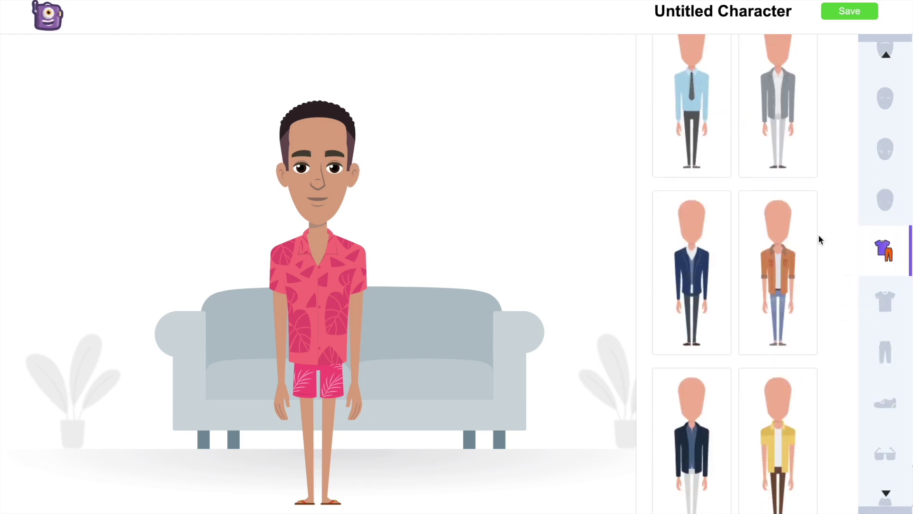
scroll(817, 239, down, 10)
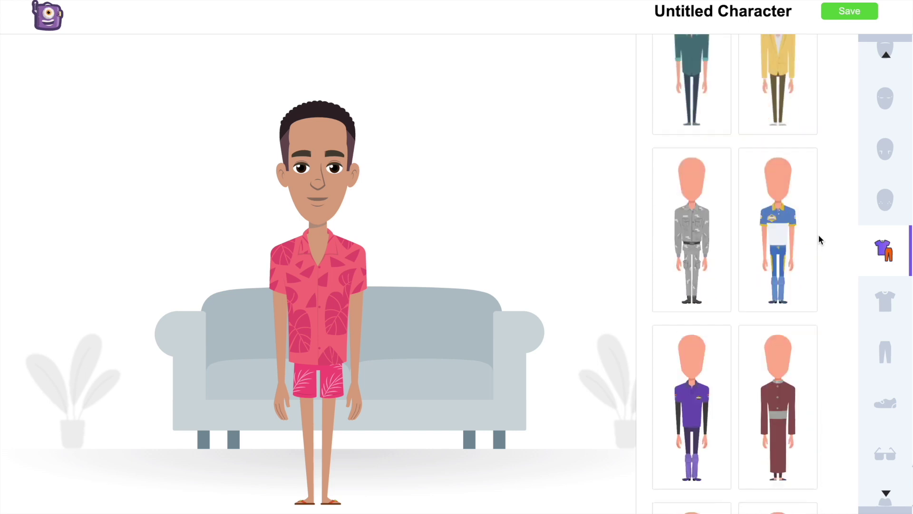
scroll(786, 284, down, 10)
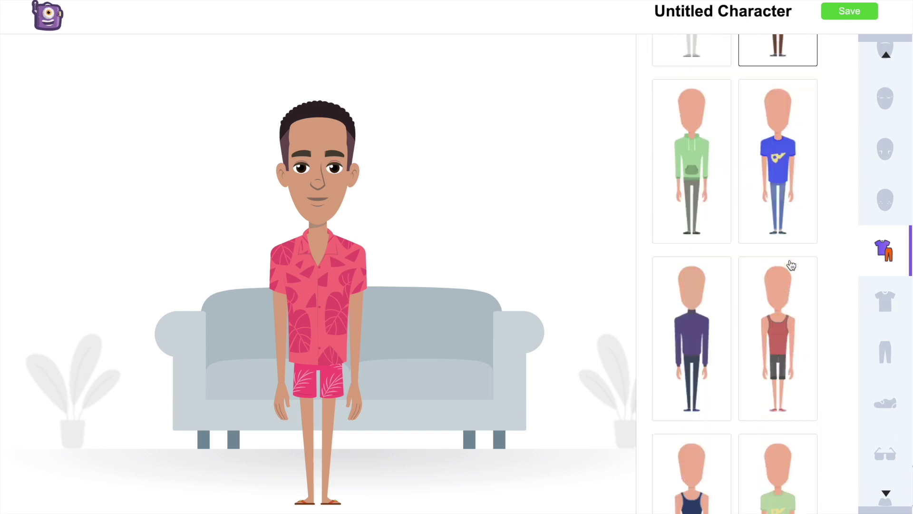
click(693, 146)
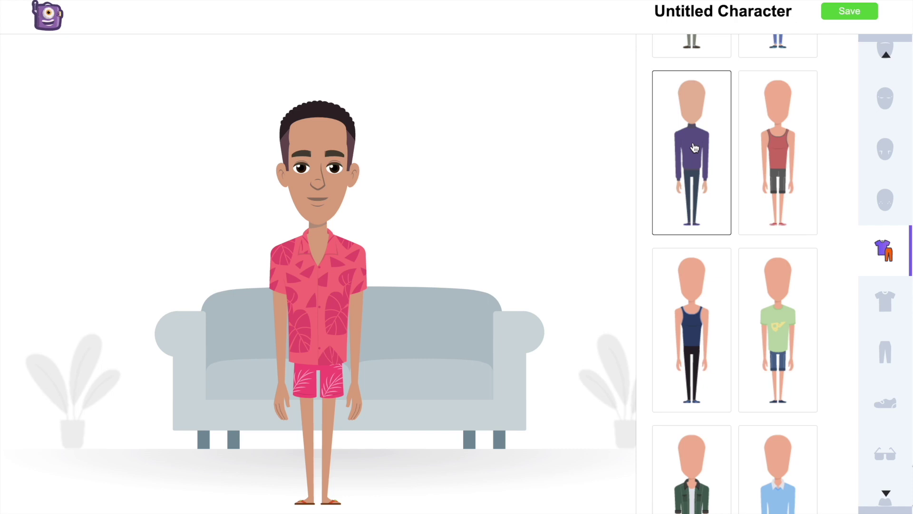
Browse accessories and try grey scarves, then leave the character without neckwear
scroll(885, 333, down, 5)
click(885, 373)
click(885, 390)
click(885, 233)
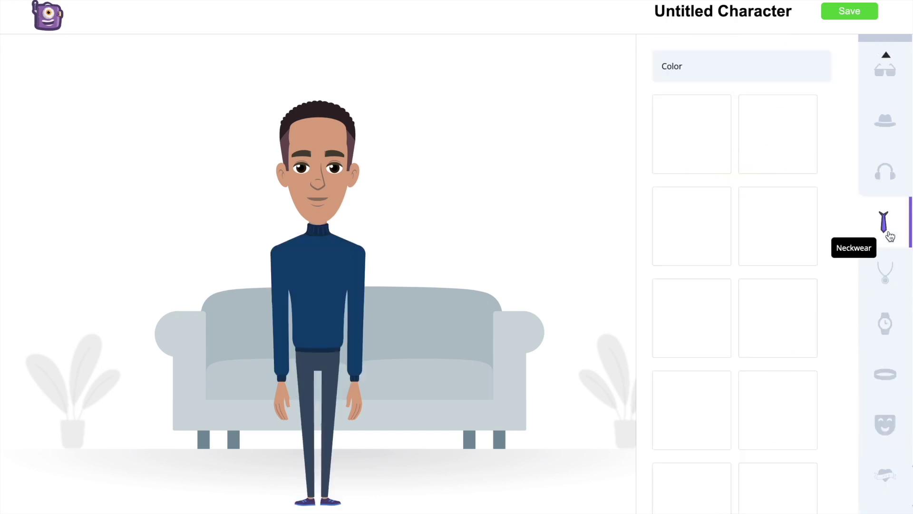
click(710, 138)
click(778, 226)
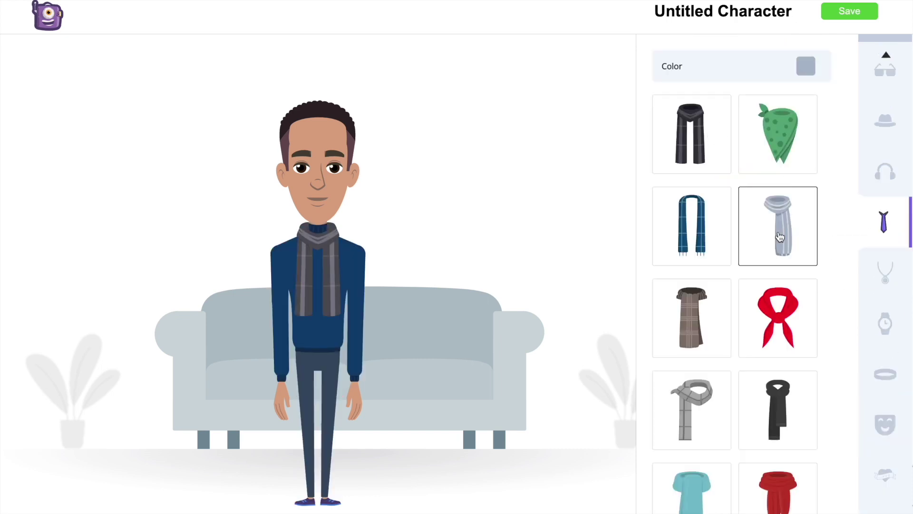
click(698, 401)
scroll(702, 386, down, 3)
scroll(729, 403, up, 3)
click(722, 383)
Check headphone and hat options without adding any, then save the character
click(892, 172)
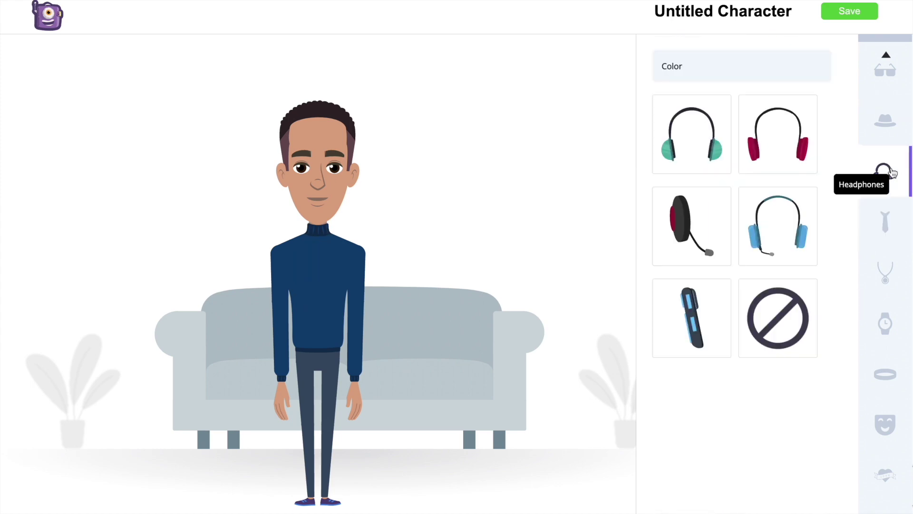
click(884, 121)
scroll(774, 245, down, 3)
scroll(774, 246, down, 10)
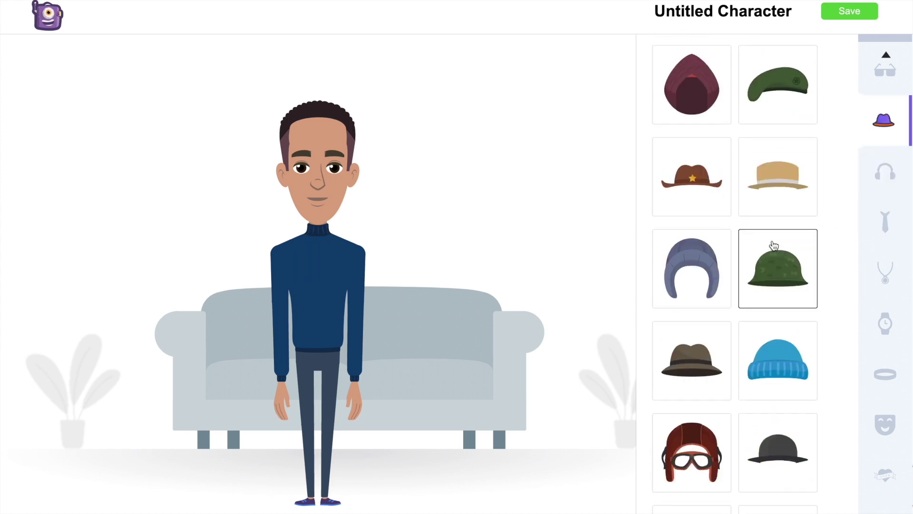
scroll(774, 246, up, 15)
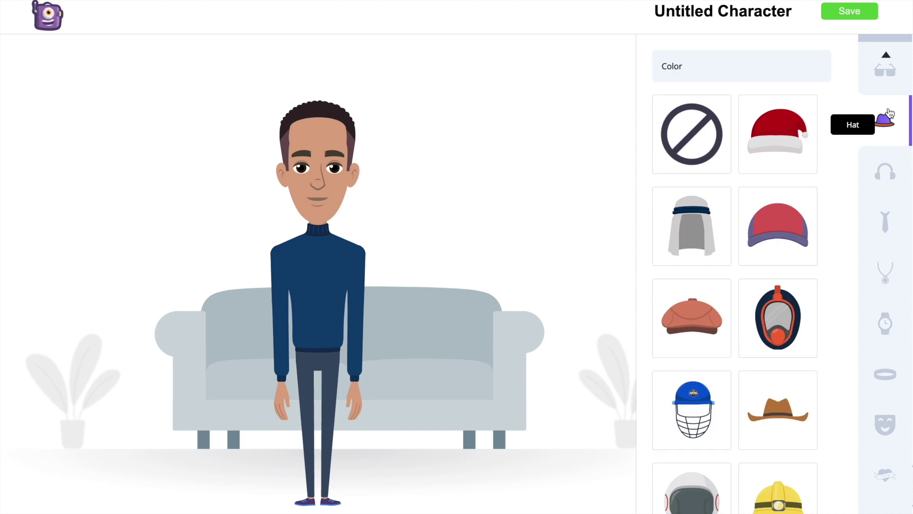
scroll(880, 114, up, 5)
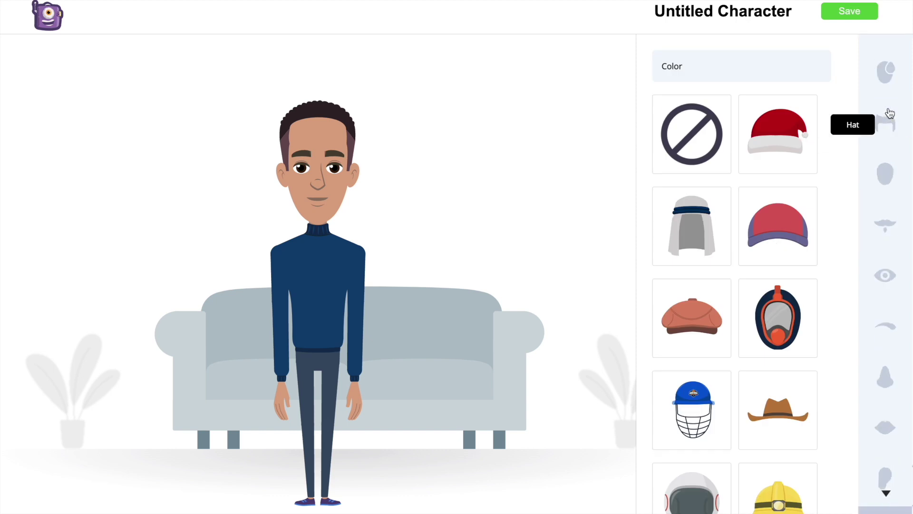
click(861, 16)
click(415, 191)
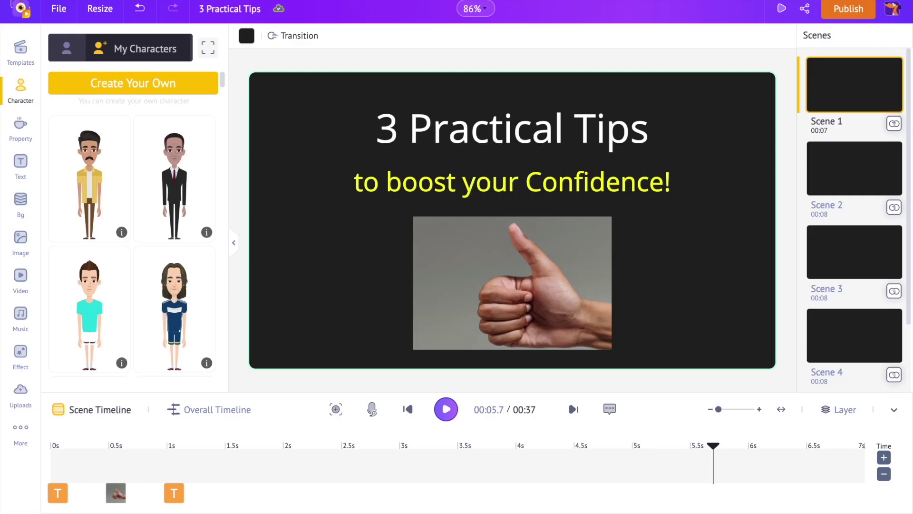
Add the first saved custom character to Scene 1 and delete the thumbs-up photo
click(69, 50)
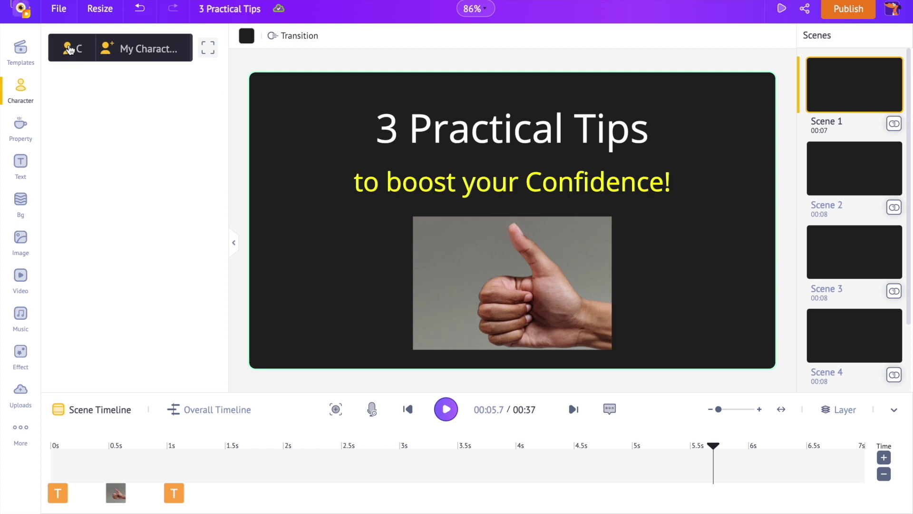
click(176, 48)
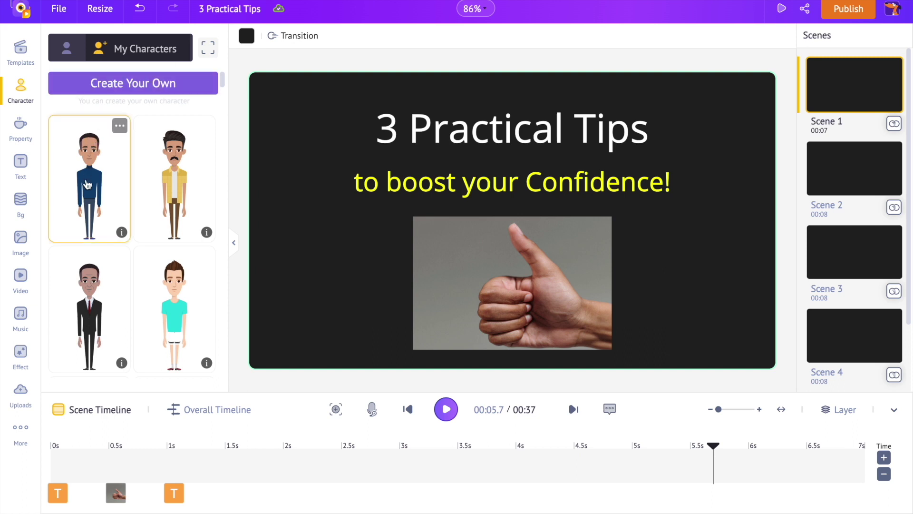
click(86, 180)
click(592, 273)
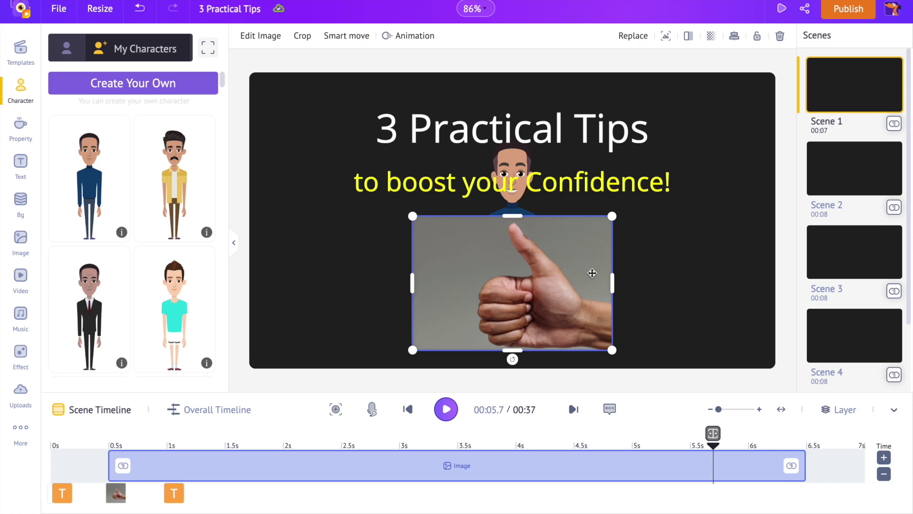
key(Delete)
Move the character to the right and shift the subtitle and title down-left
drag(536, 265, 671, 263)
drag(542, 198, 483, 246)
drag(500, 134, 452, 185)
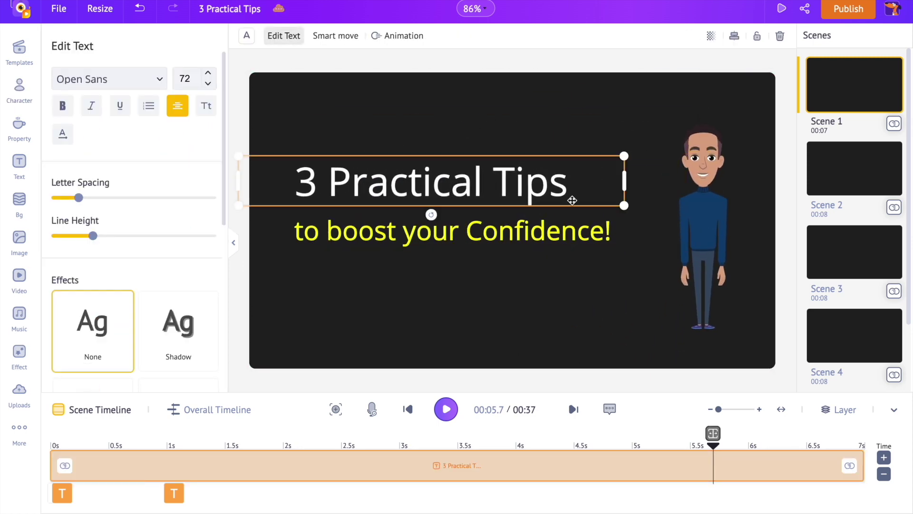
click(650, 334)
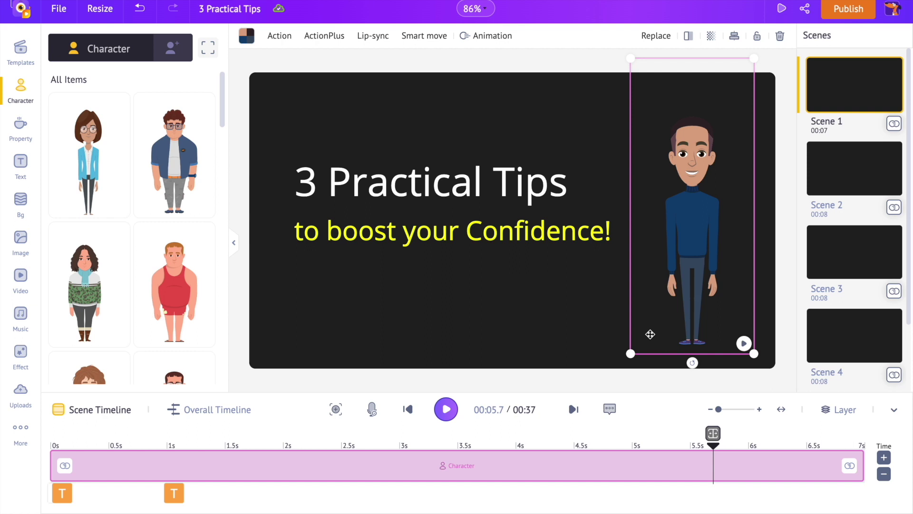
Search actions for 'hands f' and give the character the Standing Folded Arms action
click(280, 37)
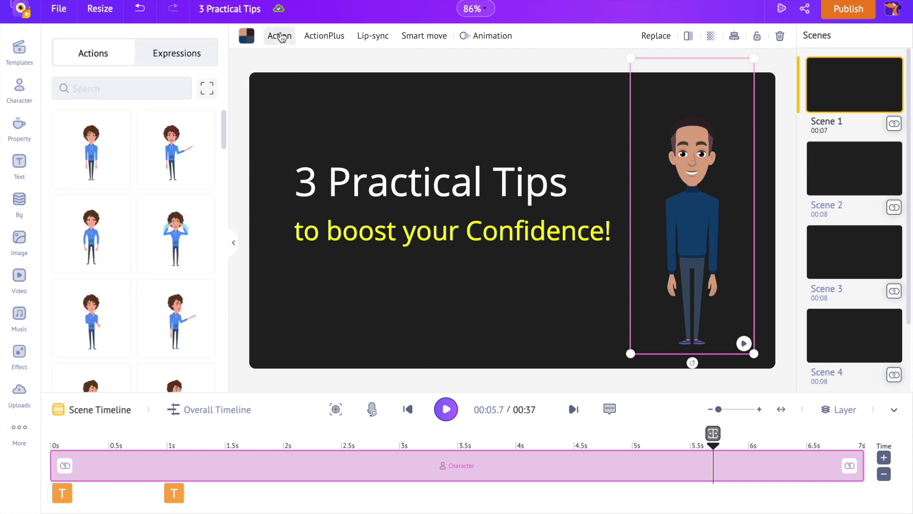
scroll(180, 223, down, 4)
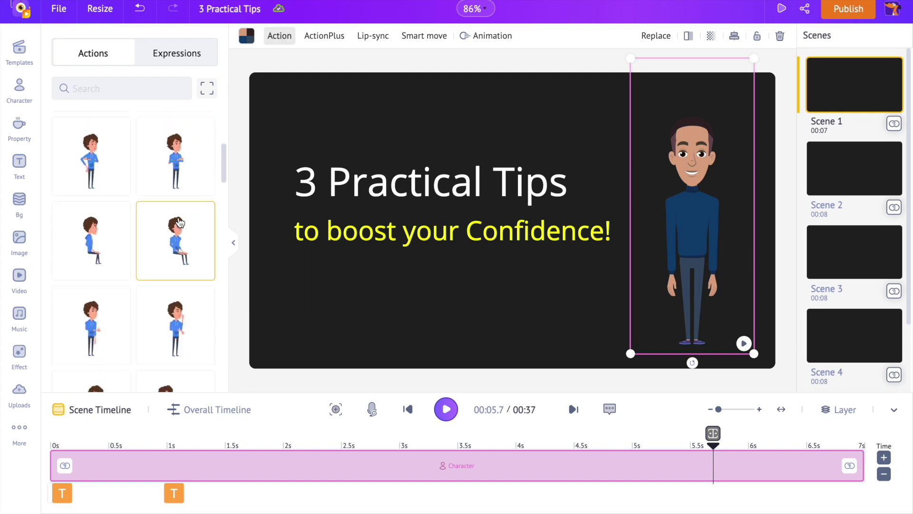
click(207, 89)
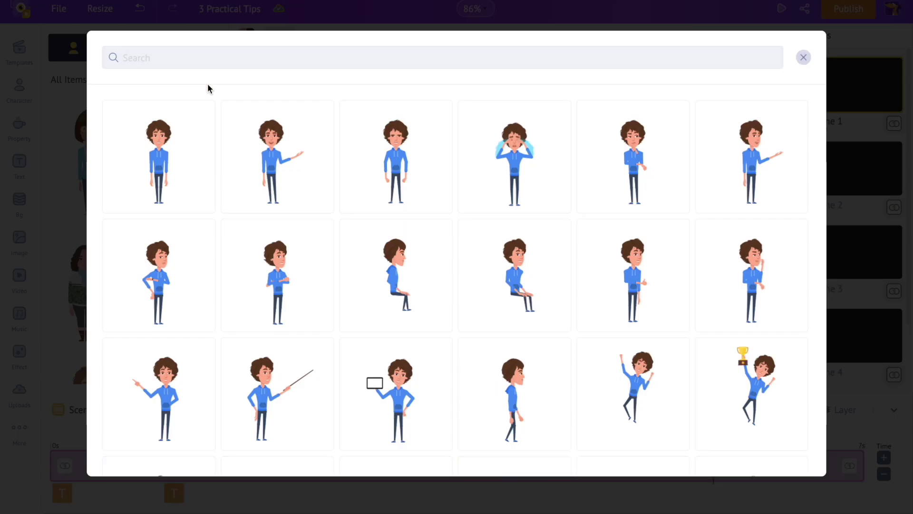
scroll(450, 301, down, 15)
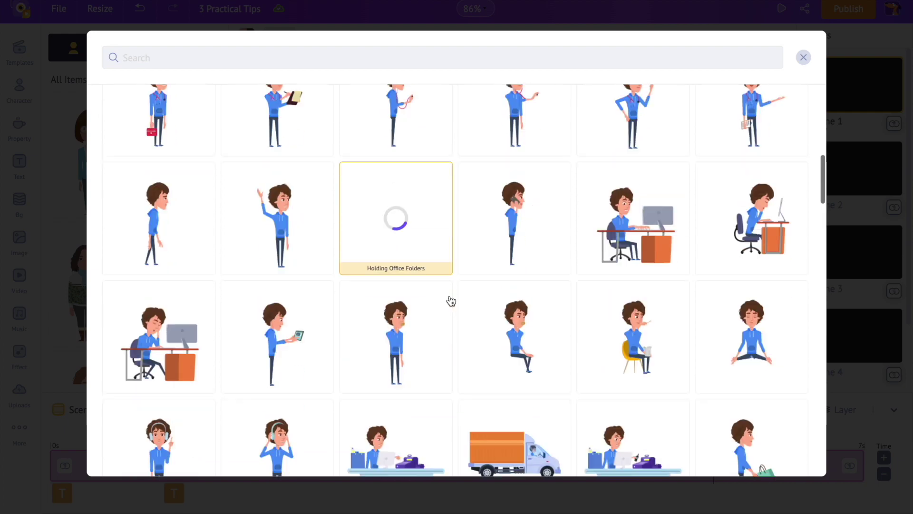
scroll(451, 301, down, 10)
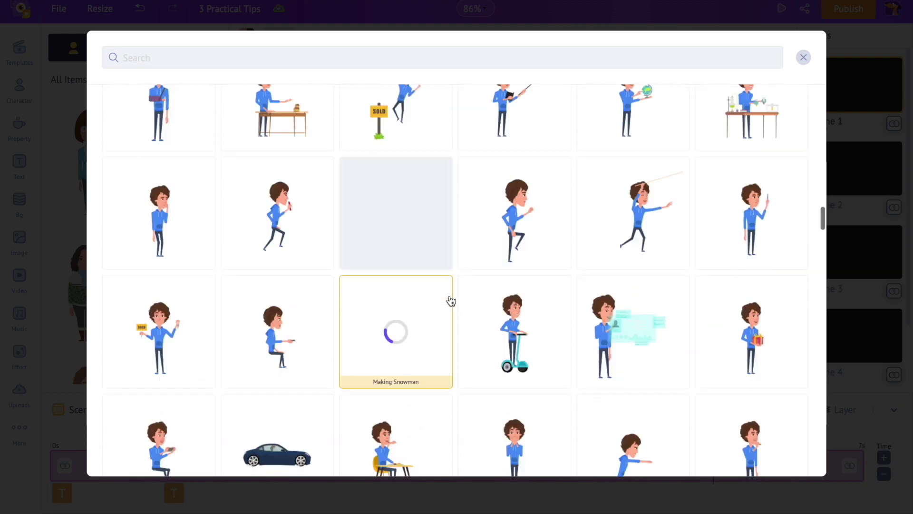
click(370, 58)
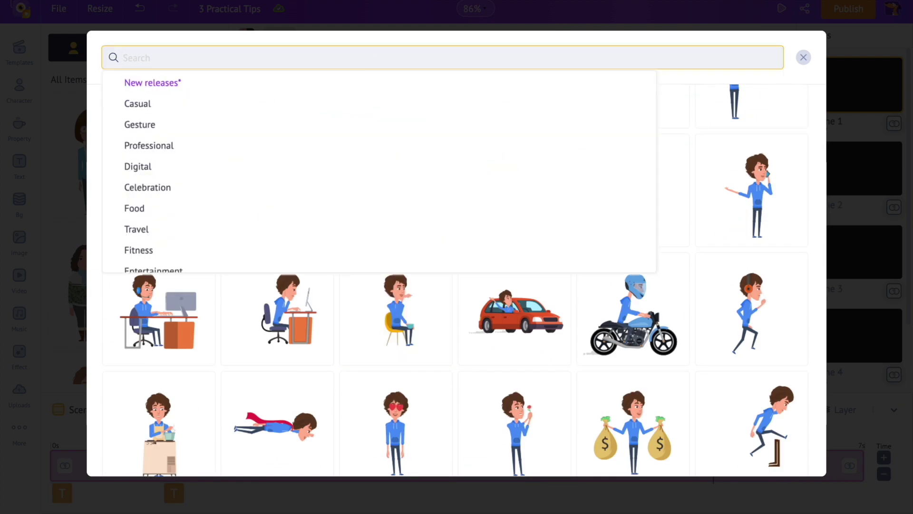
text(hands folded)
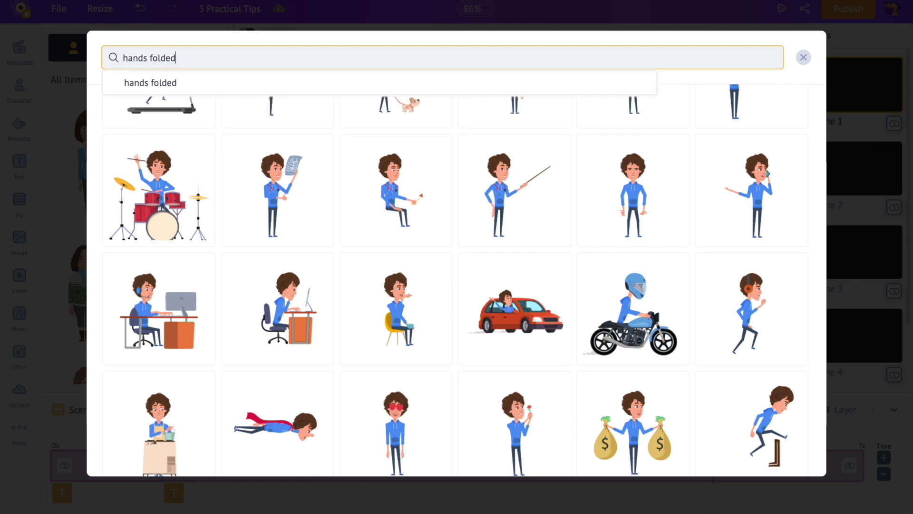
key(Return)
click(538, 180)
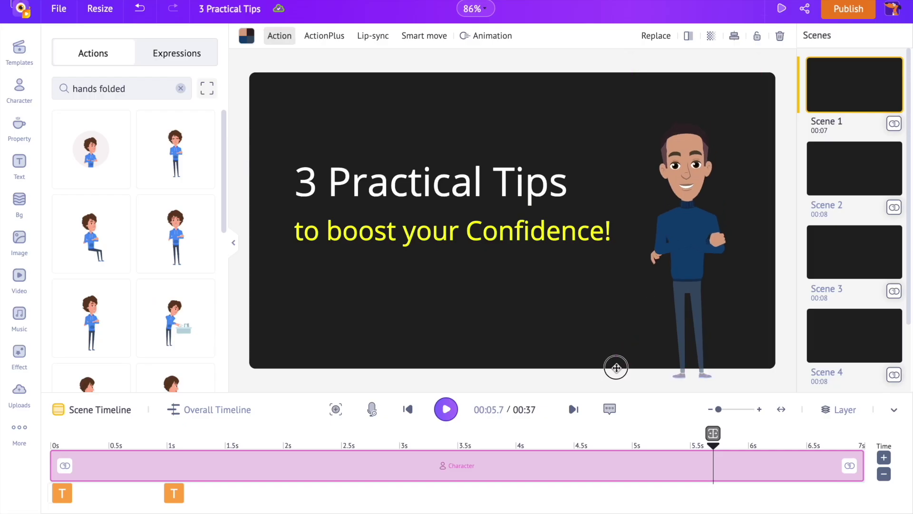
click(685, 256)
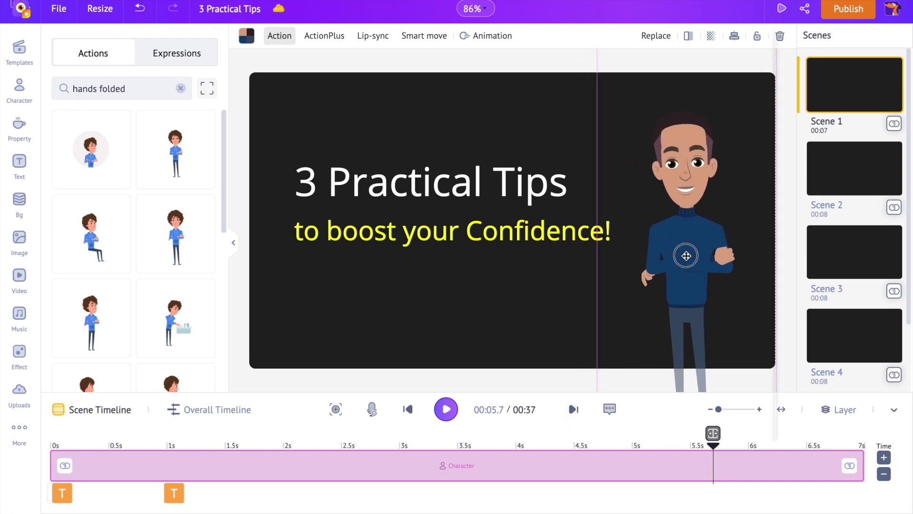
click(473, 288)
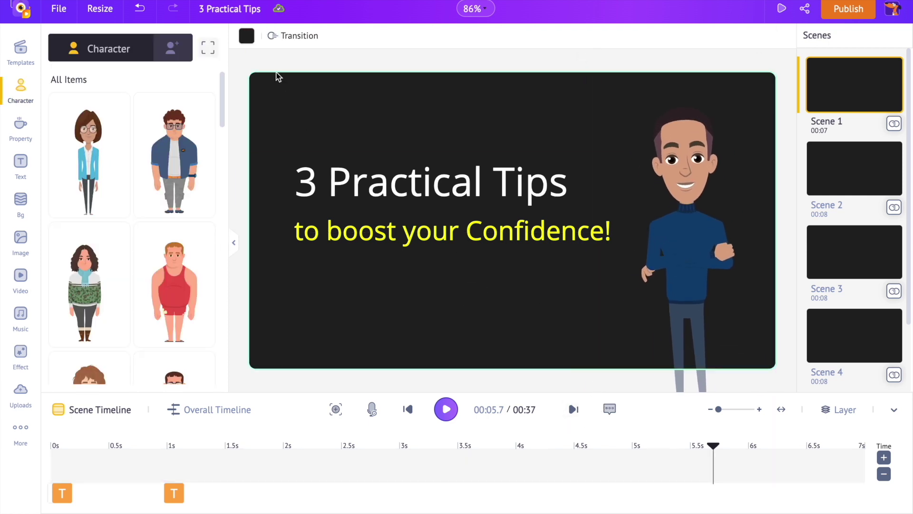
Make the scene background solid dark indigo, discarding a trial cyan gradient stop
click(246, 41)
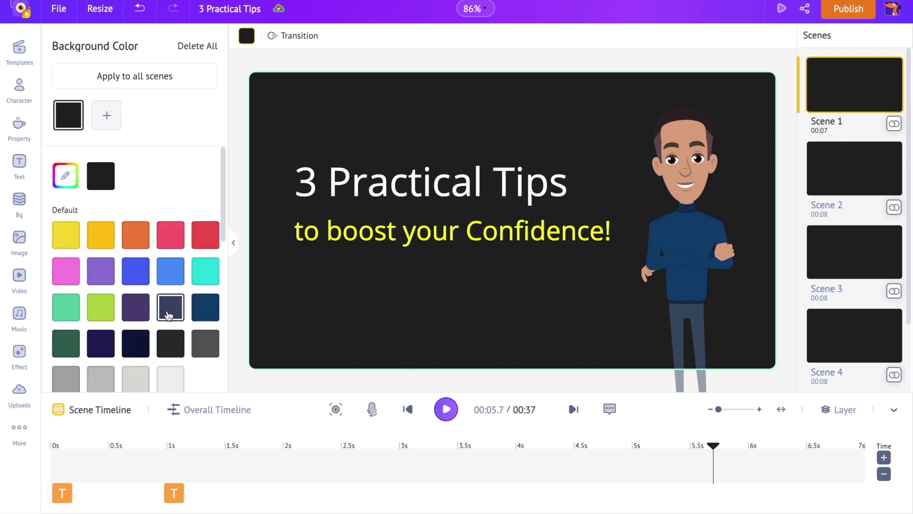
click(202, 317)
click(99, 342)
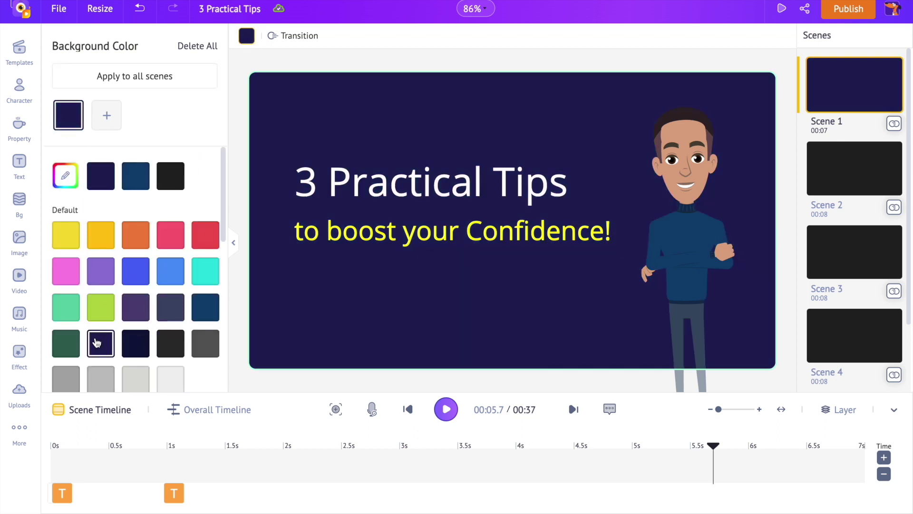
click(113, 125)
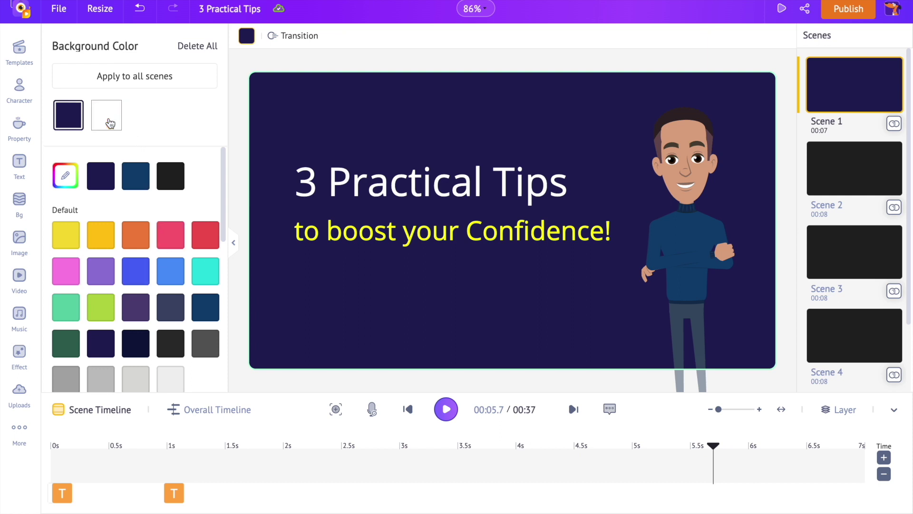
click(203, 282)
drag(103, 115, 133, 107)
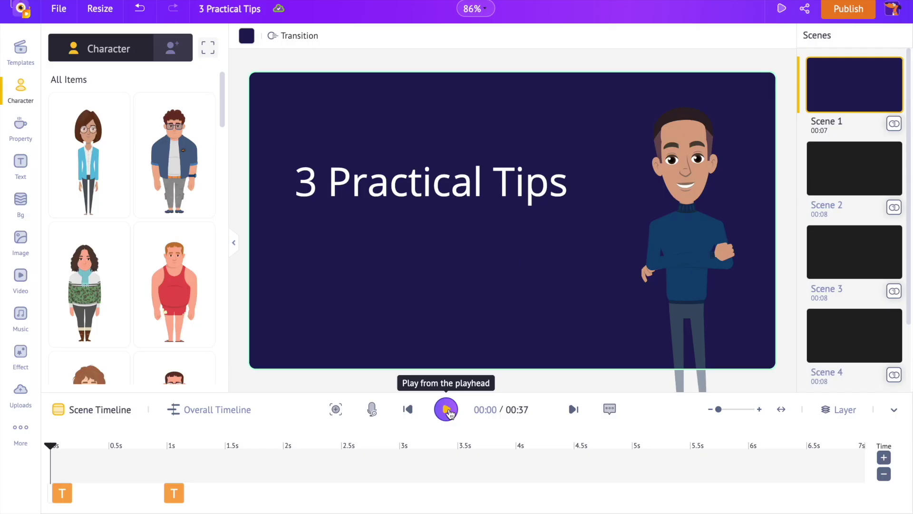
click(447, 410)
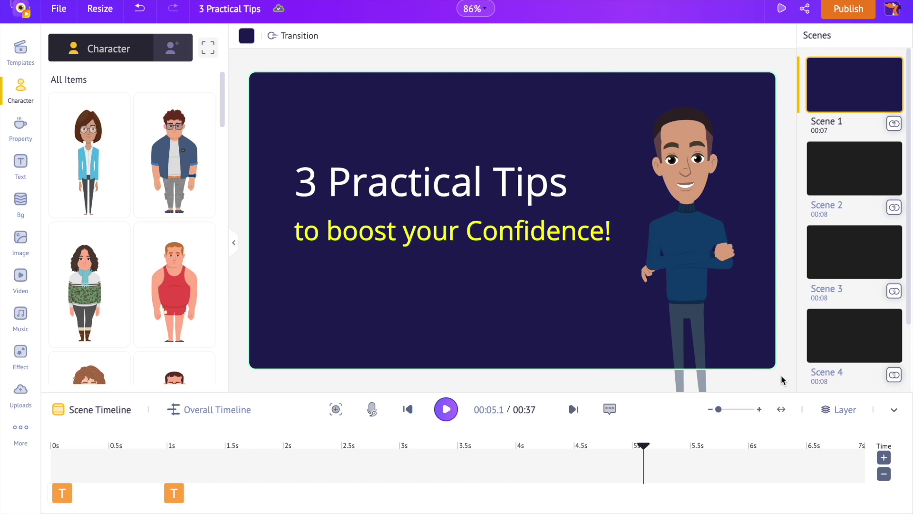
Reduce Scene 1's duration from 7 seconds to 00:05
click(883, 474)
click(885, 477)
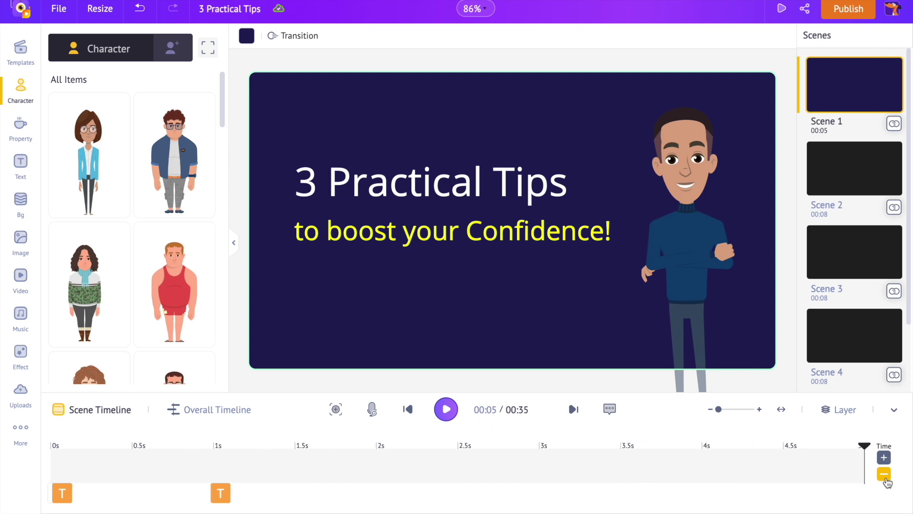
click(885, 477)
click(884, 458)
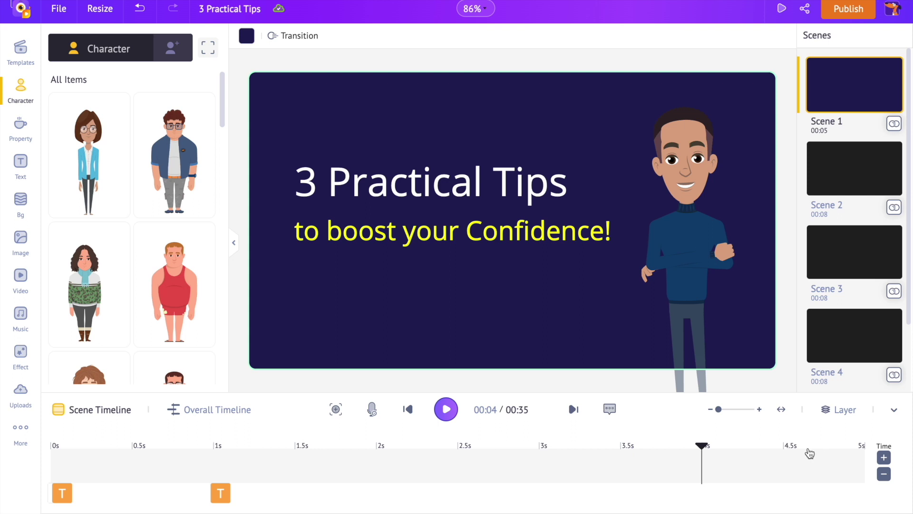
Delay the character's timeline bar to start at 1s, then preview Scene 1 from the start
click(700, 292)
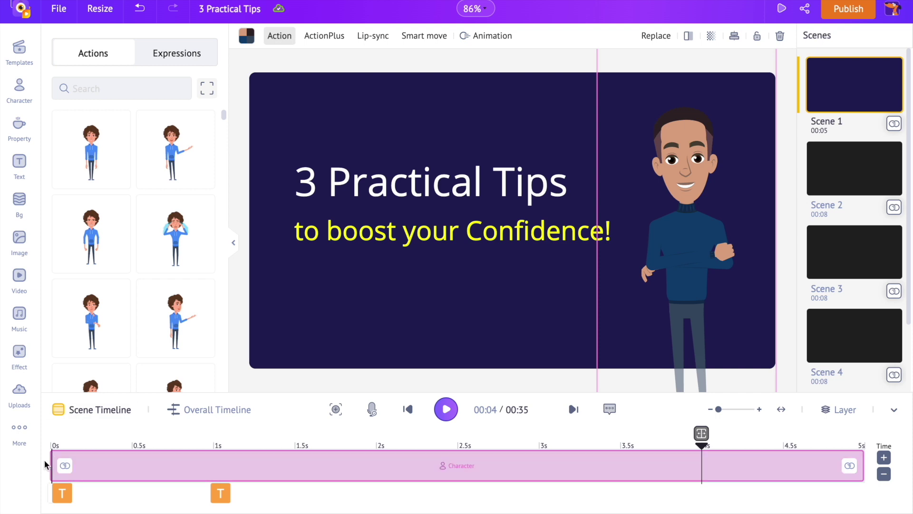
drag(50, 462, 212, 472)
click(408, 410)
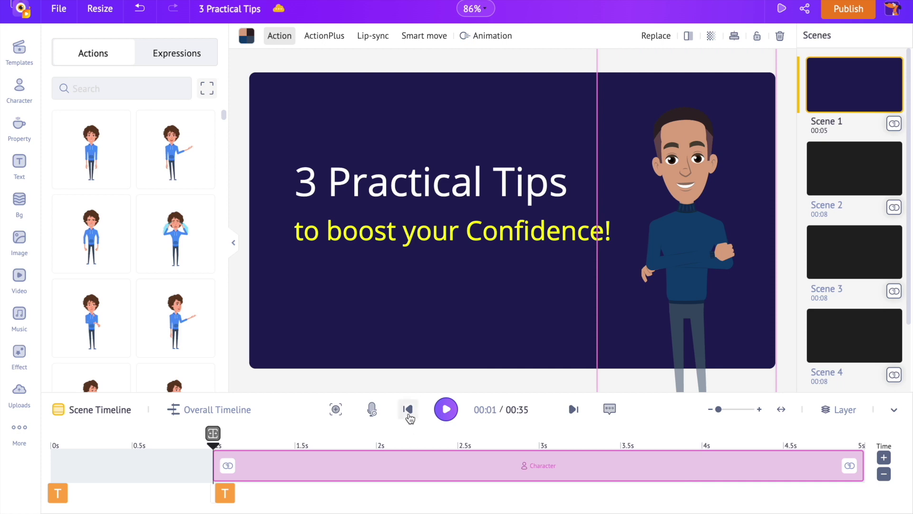
click(407, 410)
click(446, 409)
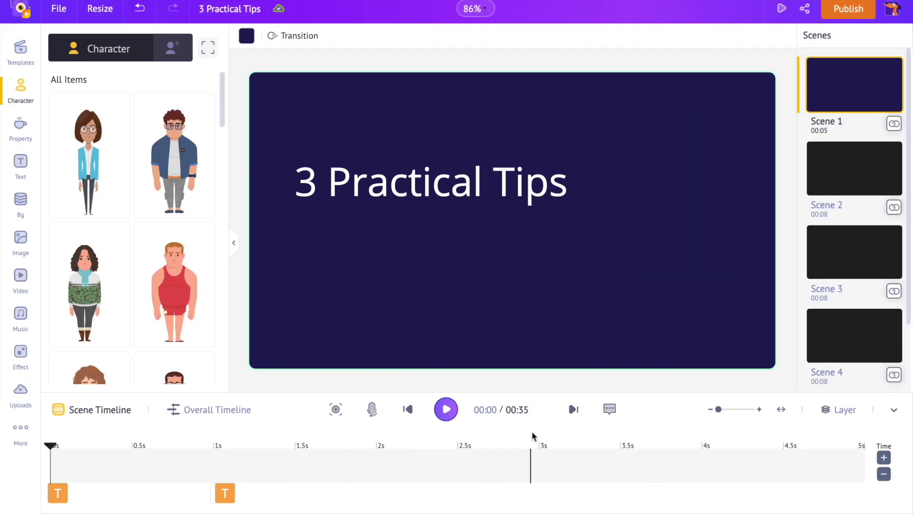
click(532, 438)
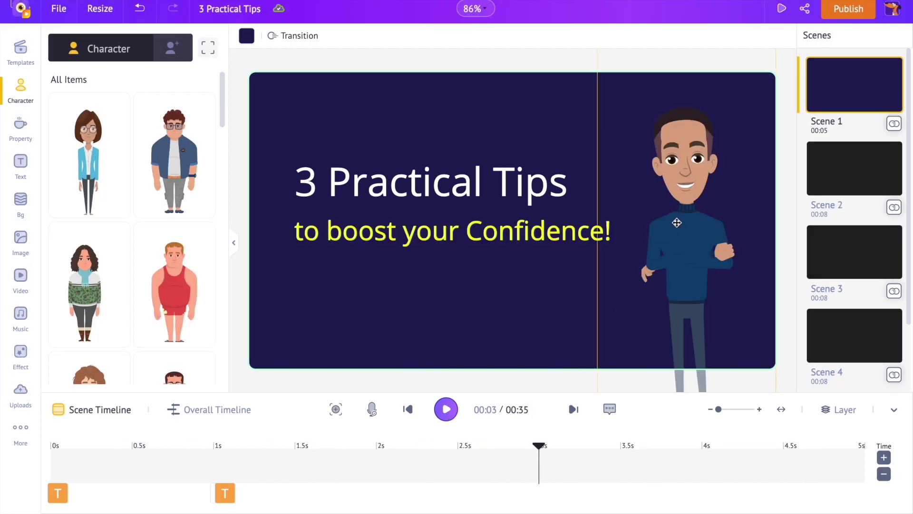
Give the character an Enter > Right slide-in animation running from 1s to about 2s
click(680, 223)
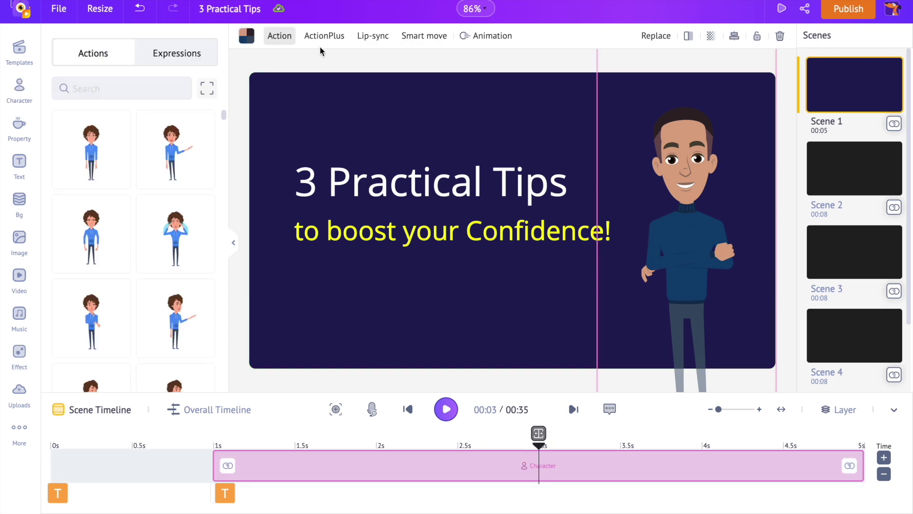
click(482, 38)
scroll(170, 269, down, 20)
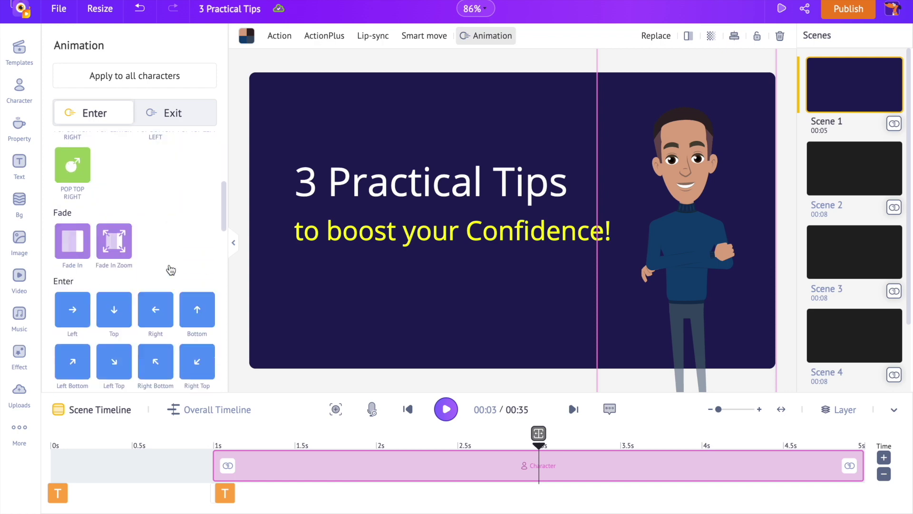
scroll(170, 269, up, 8)
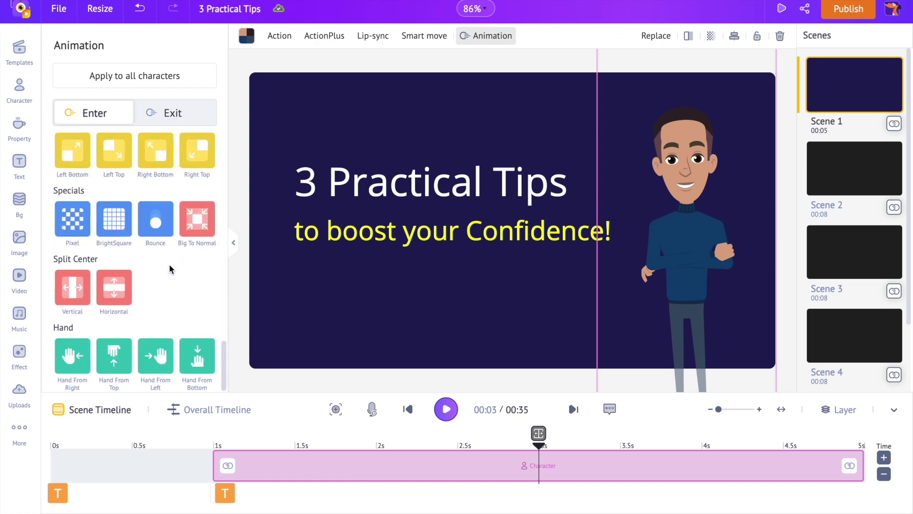
scroll(170, 270, down, 1)
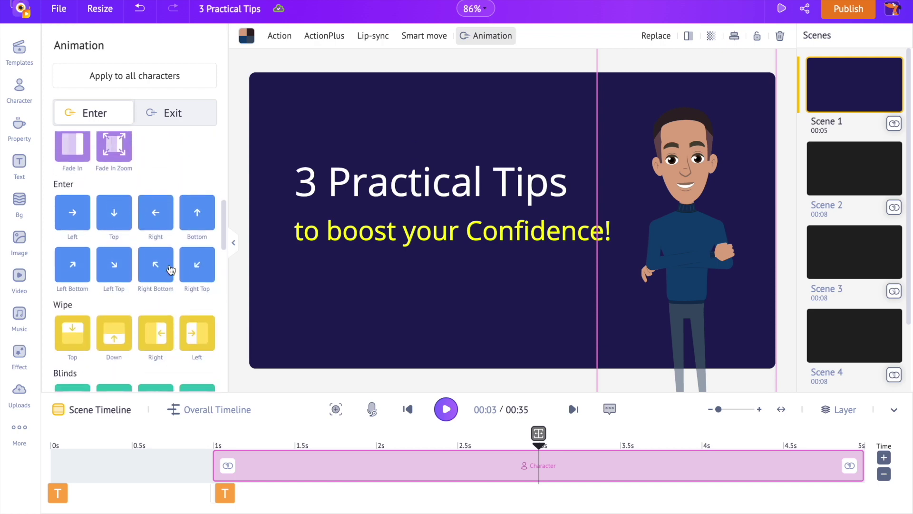
click(156, 211)
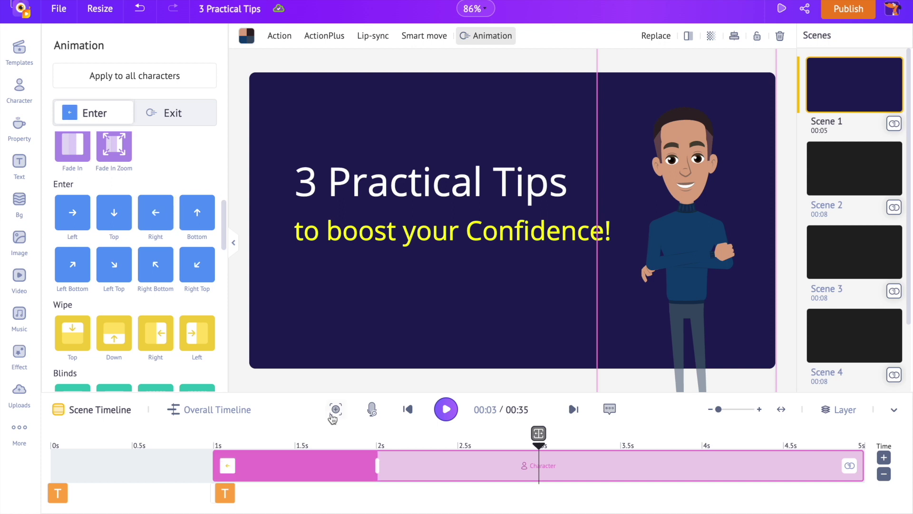
drag(379, 464, 376, 476)
Set the '3 Practical Tips' title font to Paytone One
mouse_move(228, 503)
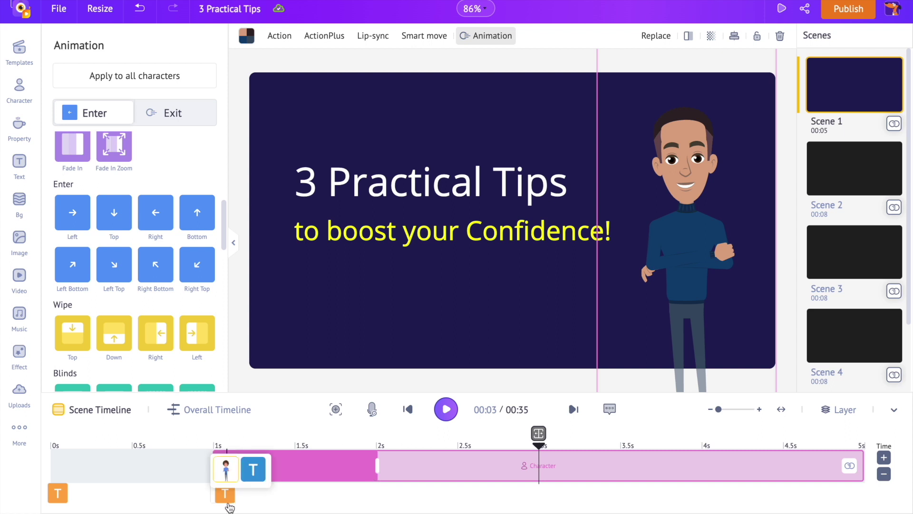
click(254, 470)
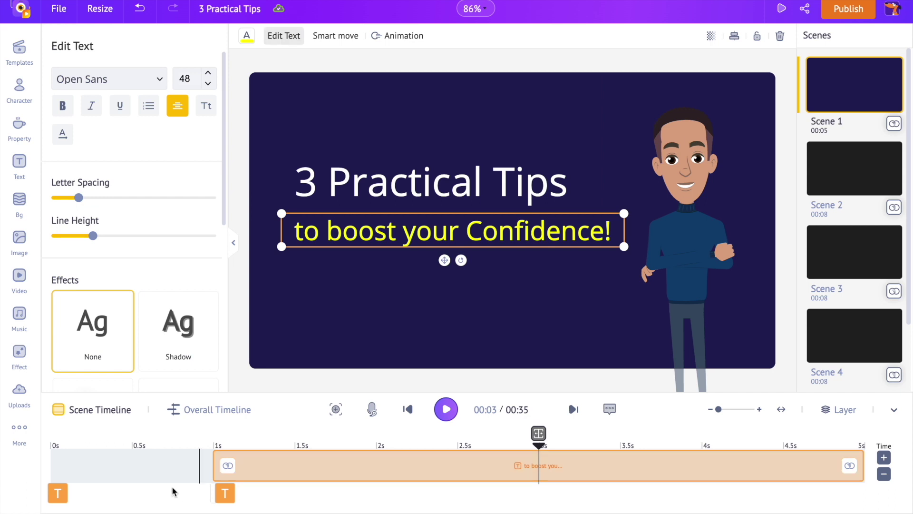
click(66, 494)
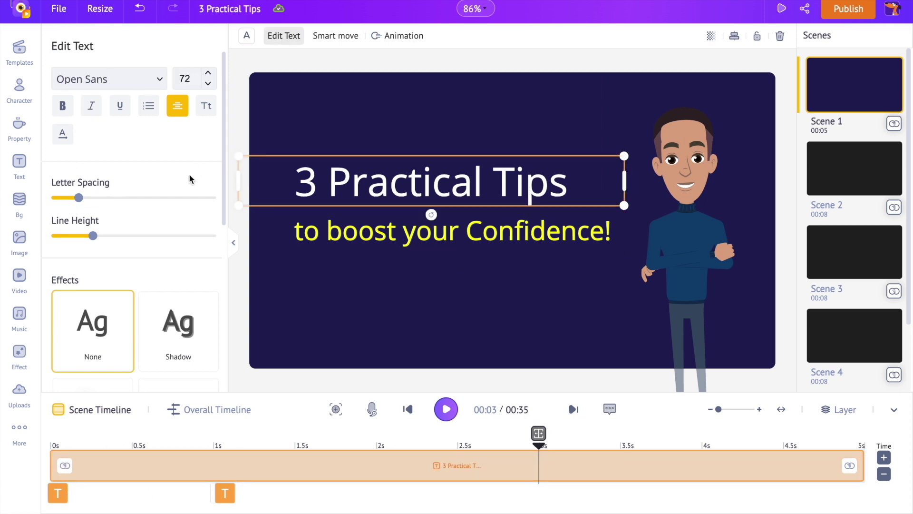
click(131, 82)
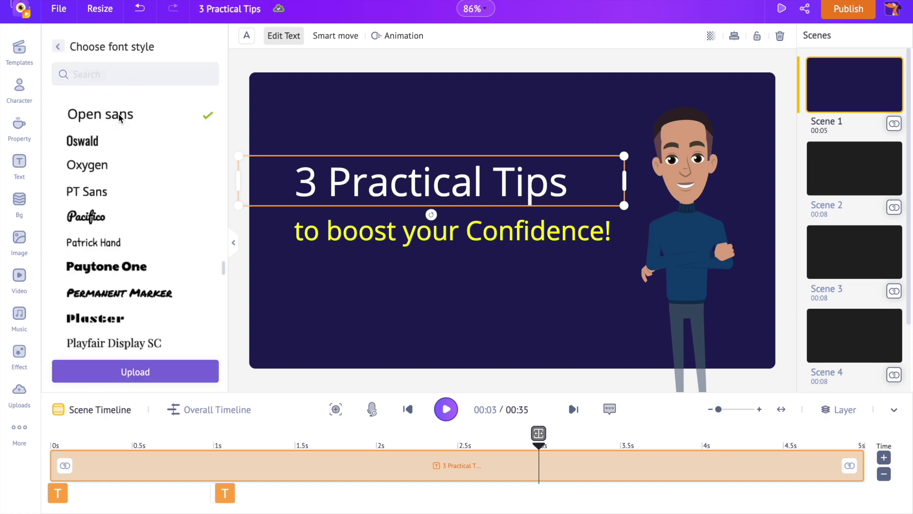
scroll(135, 227, down, 1)
scroll(135, 227, down, 3)
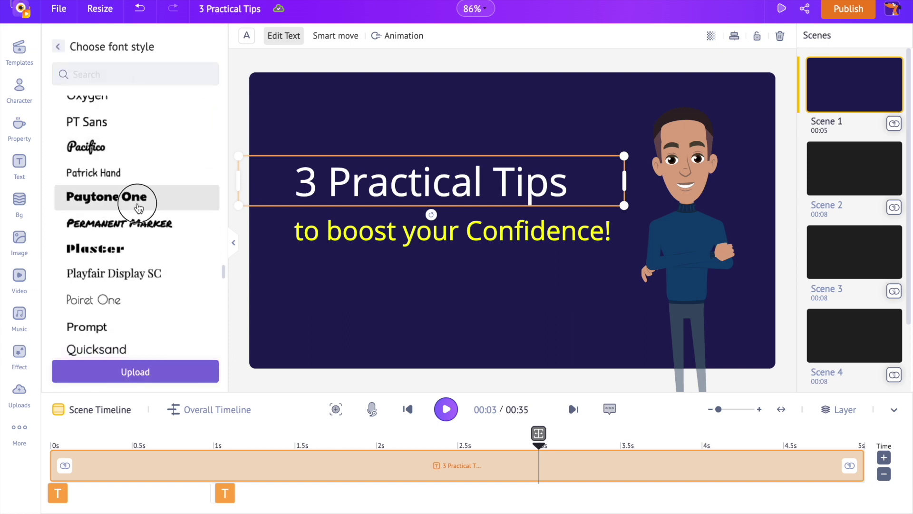
click(134, 199)
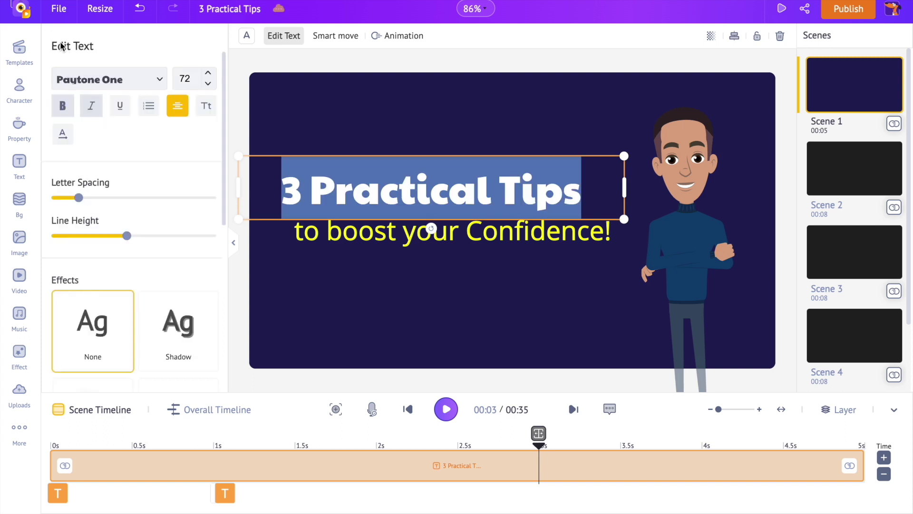
Reduce the title size to 49 and left-align it
click(208, 83)
click(208, 83)
click(208, 83)
click(208, 83)
click(208, 83)
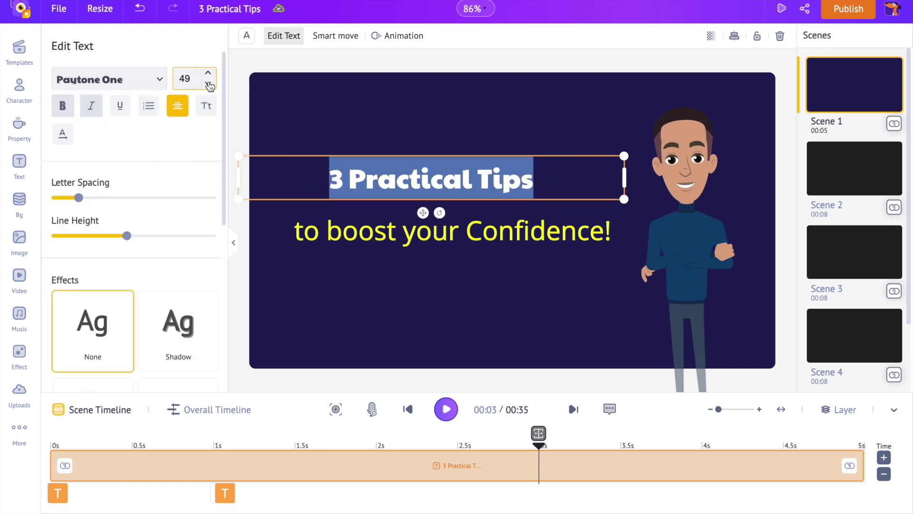
click(177, 105)
Move the title into line above the subtitle and make it appear at about 1.5s
click(498, 183)
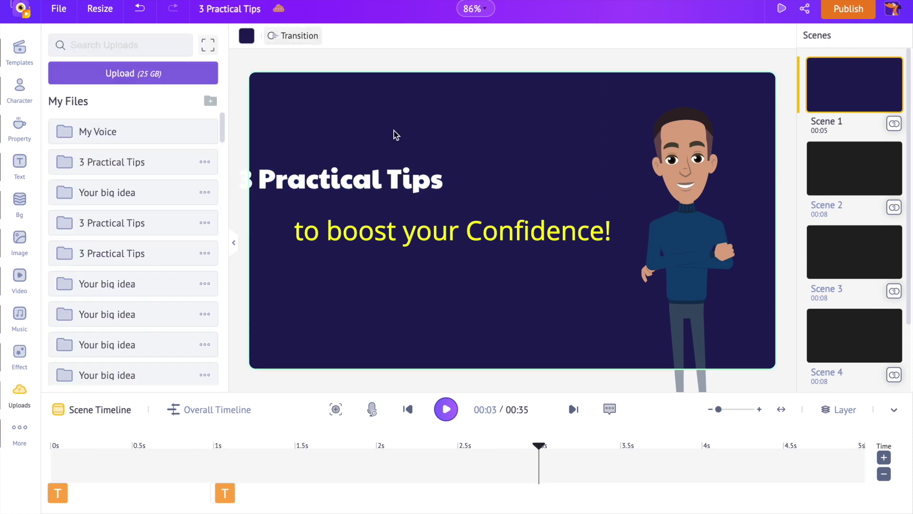
drag(393, 179, 438, 195)
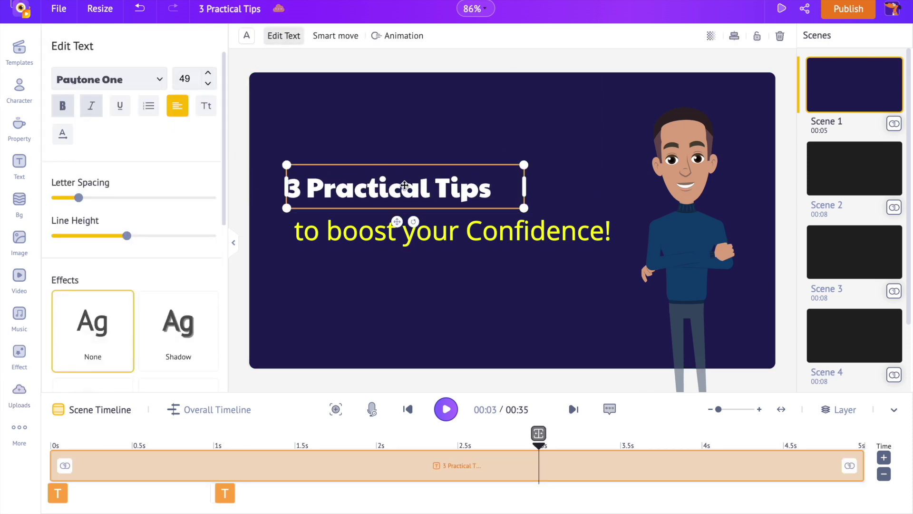
drag(52, 464, 295, 477)
mouse_move(256, 466)
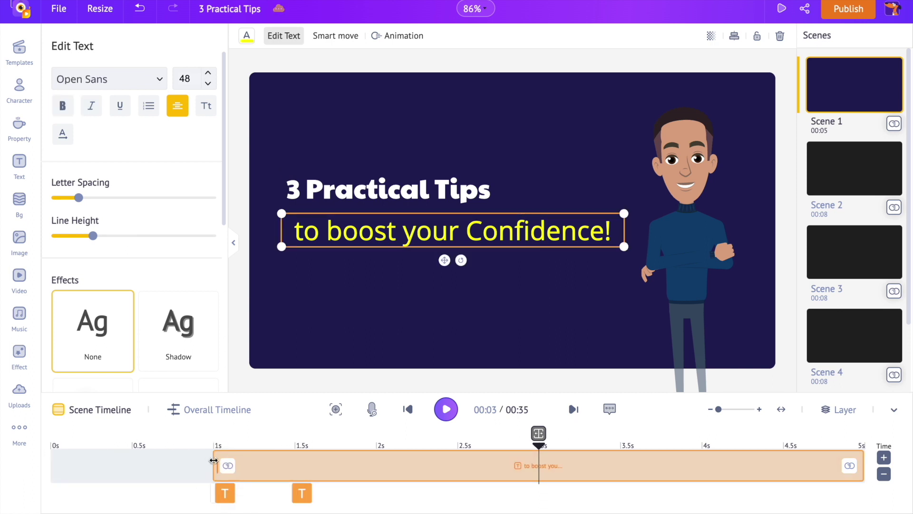
Start the subtitle at 2s, shrink it to size 32, and left-align it
drag(213, 463, 384, 471)
click(208, 83)
click(175, 108)
click(175, 108)
click(208, 83)
click(208, 84)
click(207, 83)
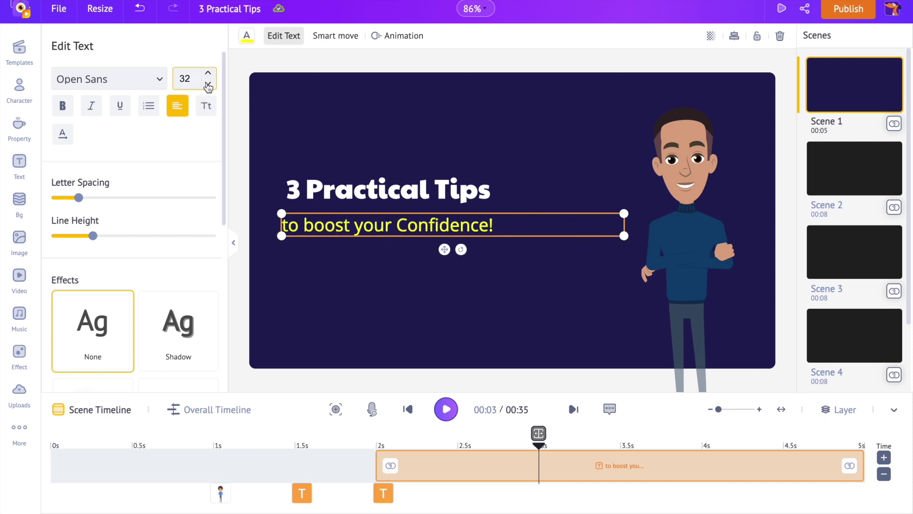
Give the title a short Fade In entrance ending at 2s
click(438, 273)
click(302, 493)
click(391, 37)
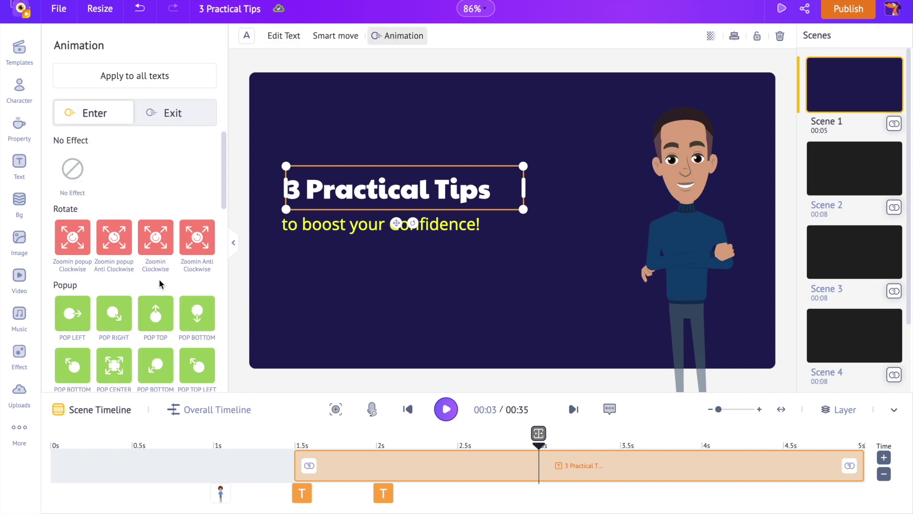
scroll(159, 329, down, 4)
drag(457, 462, 375, 463)
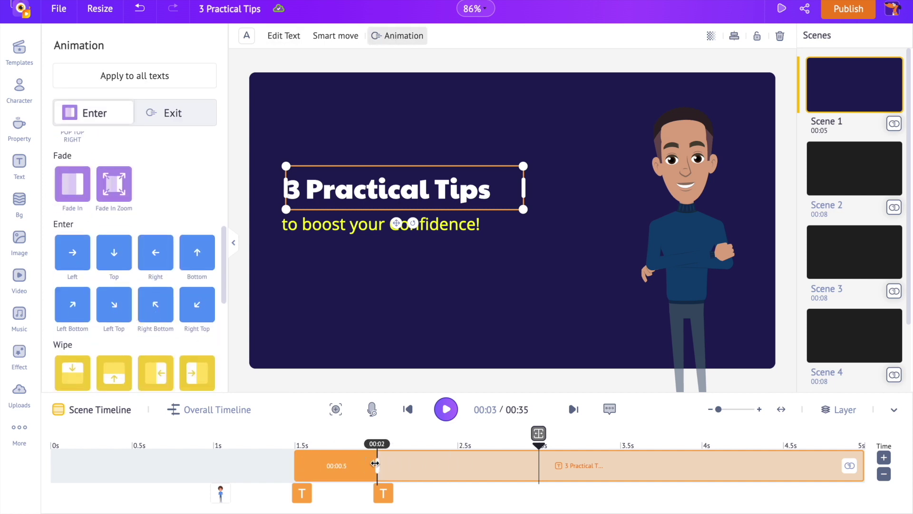
Give the subtitle a Fade In entrance ending near 2.5s
click(383, 493)
click(402, 36)
scroll(190, 255, down, 3)
click(73, 329)
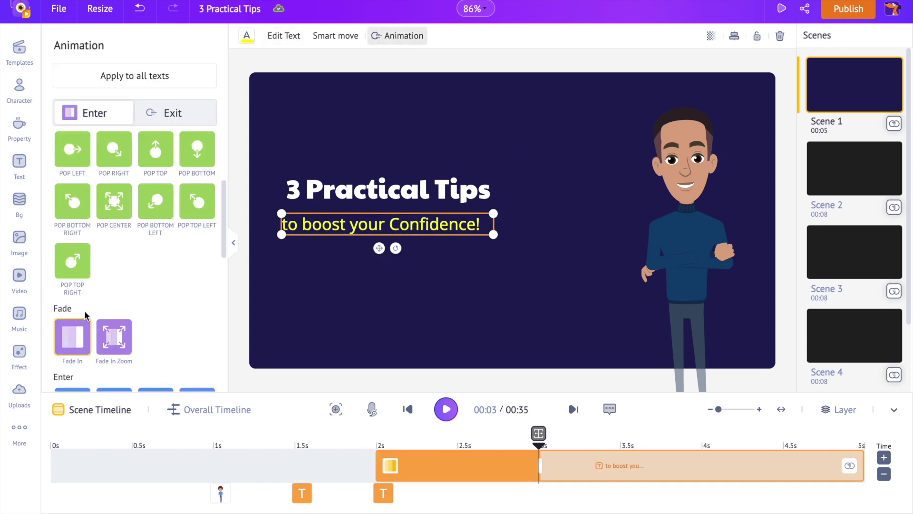
drag(540, 462, 459, 465)
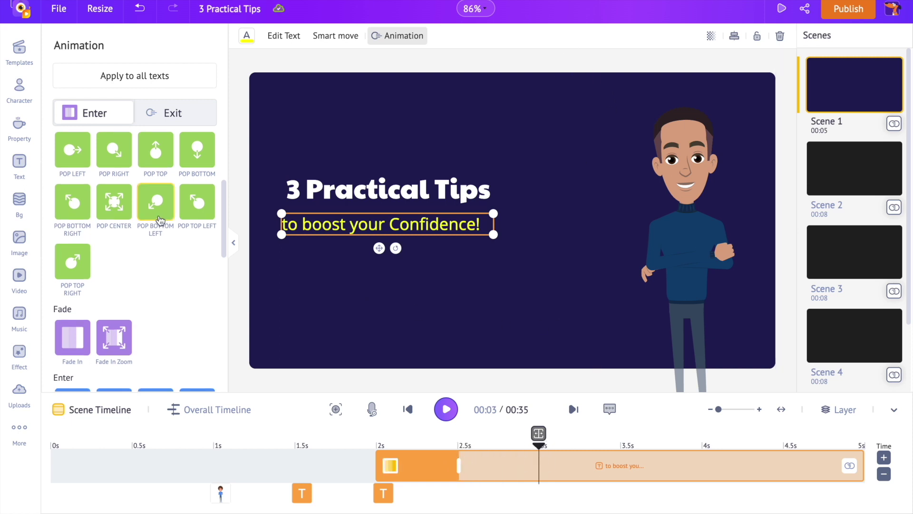
click(19, 88)
click(19, 126)
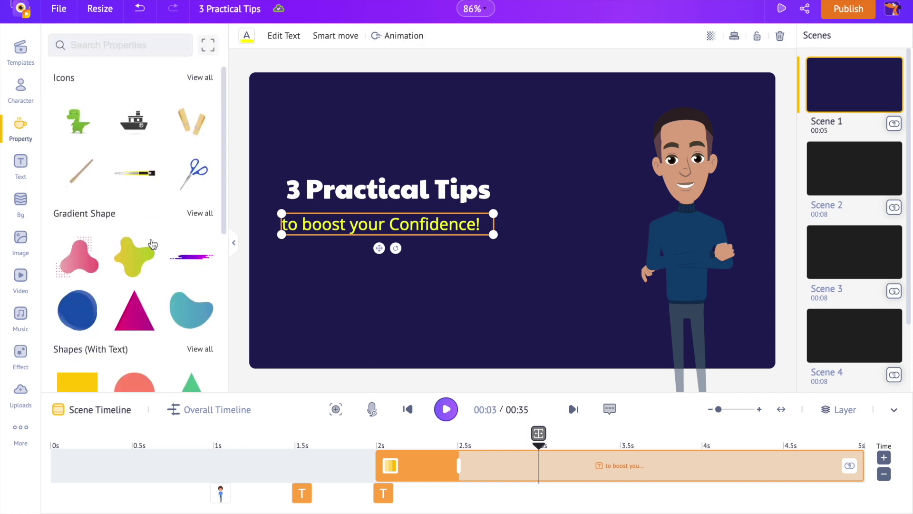
Add the pink Gradient Shape pentagon and rotate it about 83° so it points right
scroll(152, 244, down, 6)
scroll(152, 244, up, 4)
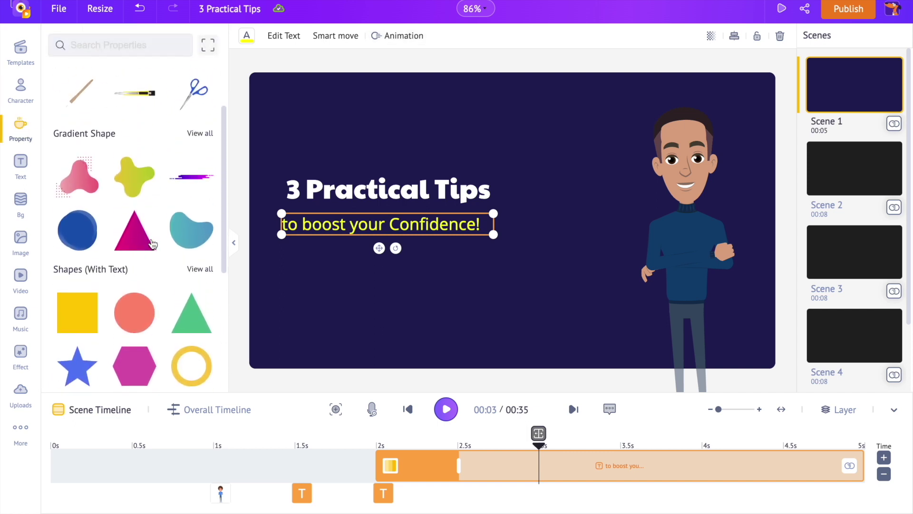
click(205, 132)
scroll(198, 204, down, 3)
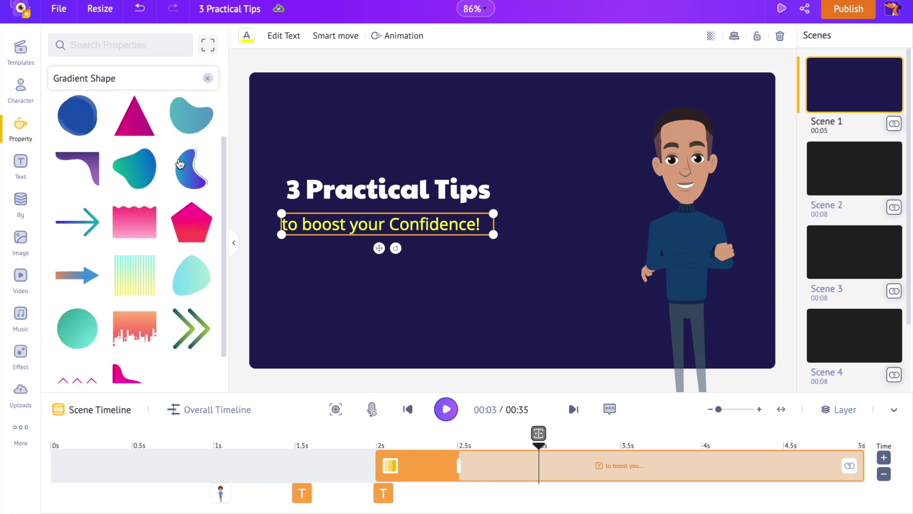
click(198, 204)
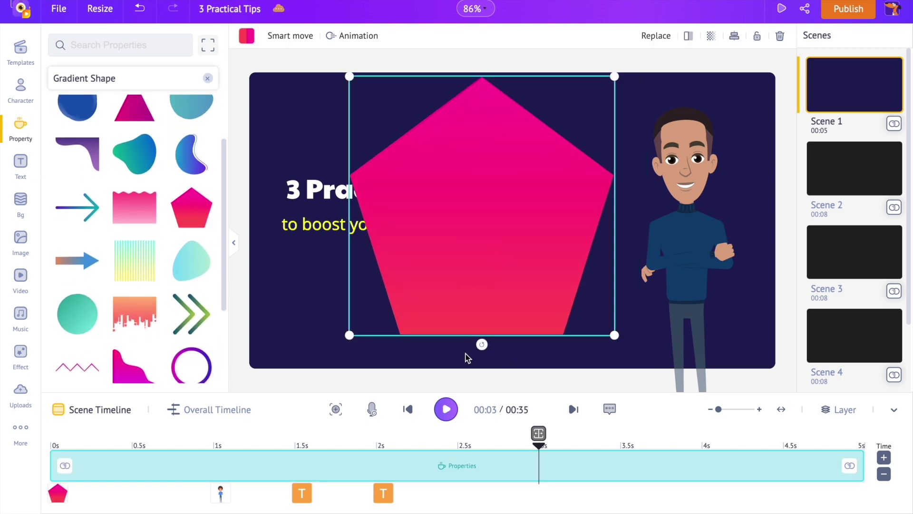
drag(481, 347, 325, 205)
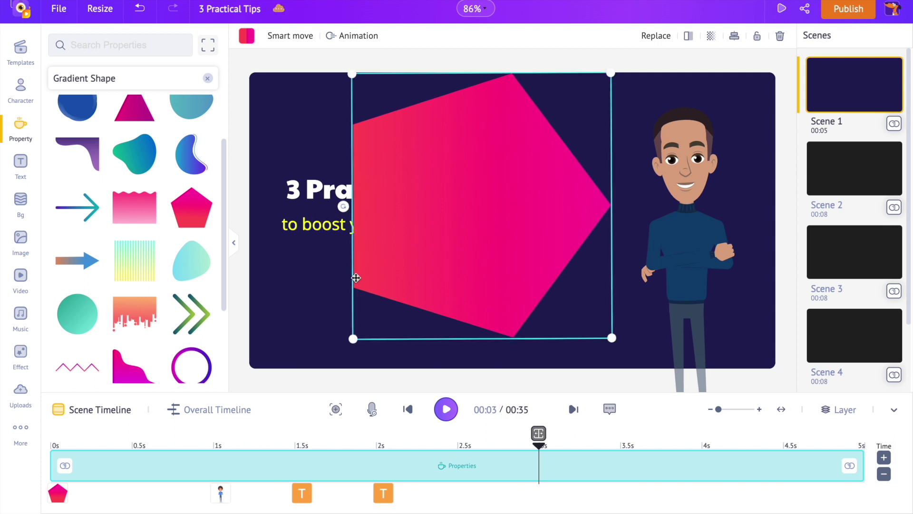
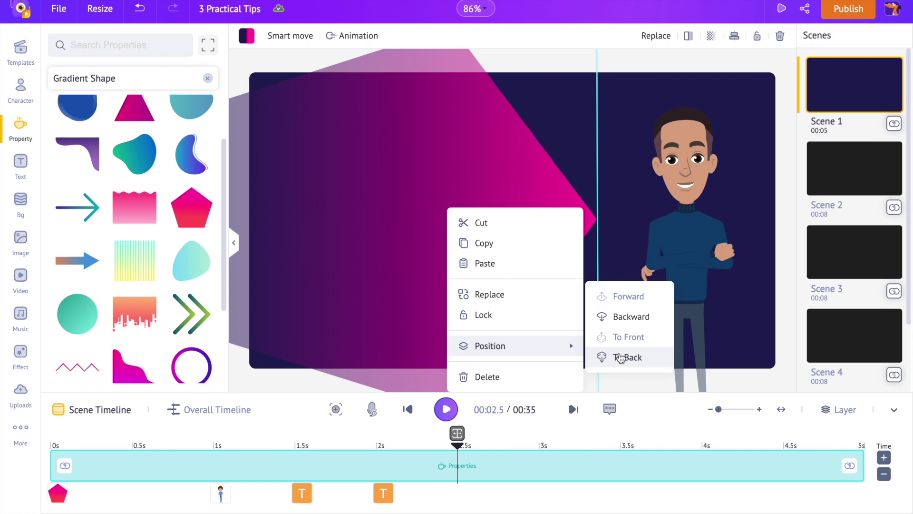
Send the pink pentagon to the back and give it an Enter > Left animation
click(619, 353)
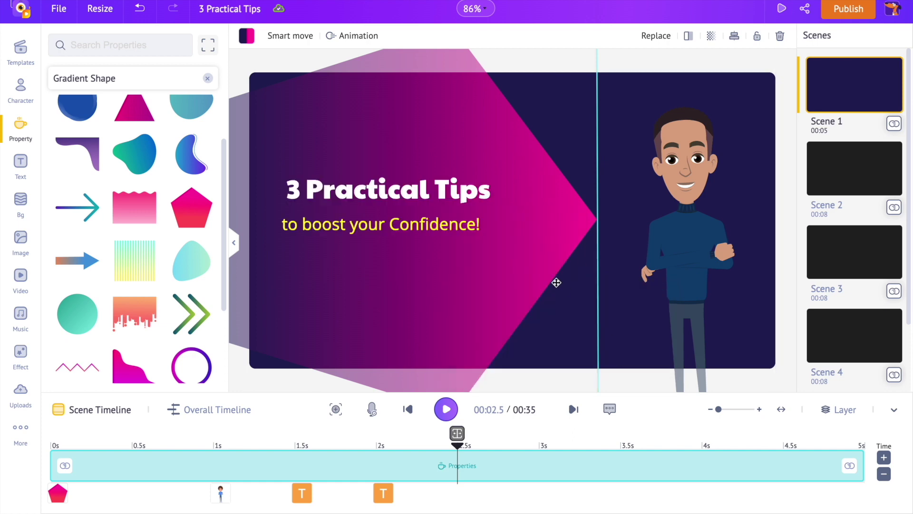
click(366, 40)
scroll(172, 285, down, 10)
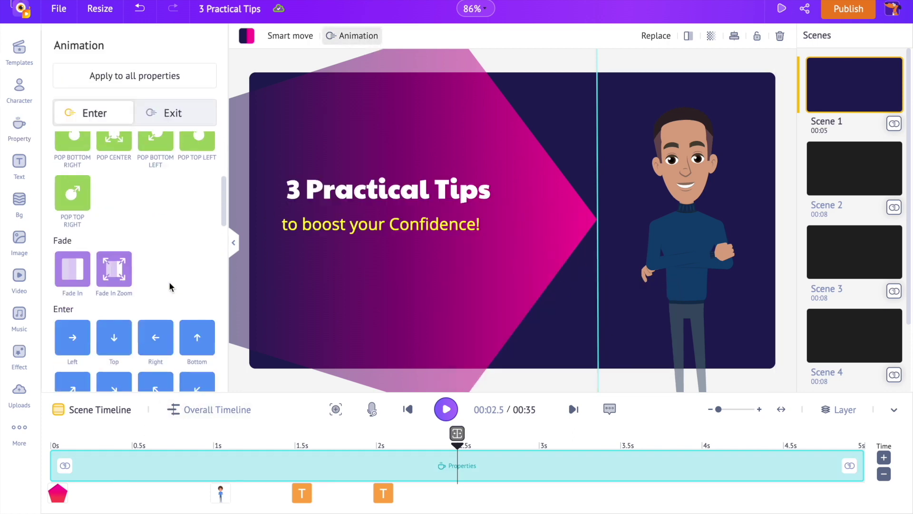
scroll(170, 287, down, 1)
scroll(171, 287, up, 4)
click(65, 265)
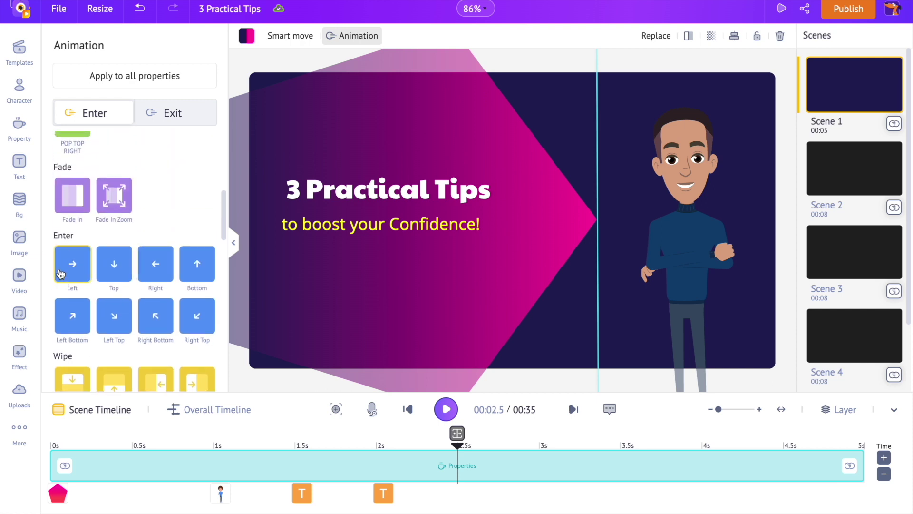
click(114, 447)
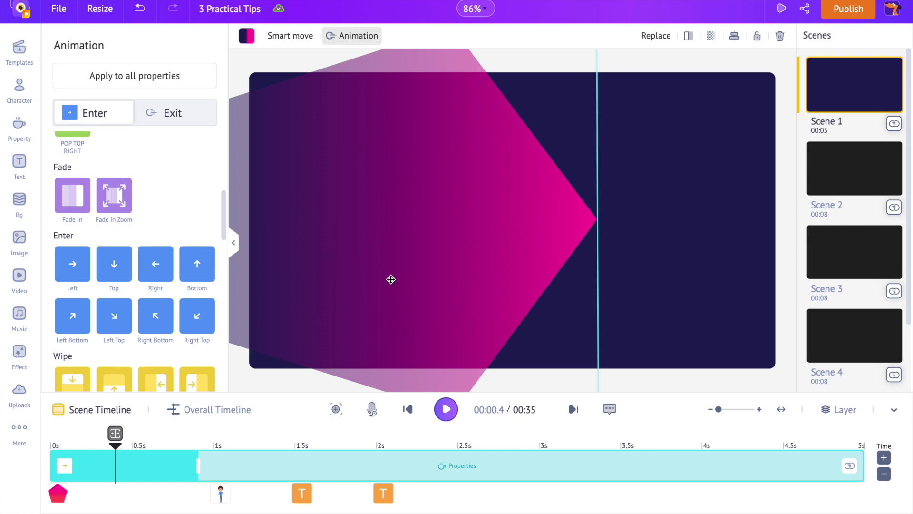
Offset the second pentagon slightly left and send it backward behind the title text
drag(405, 274, 366, 275)
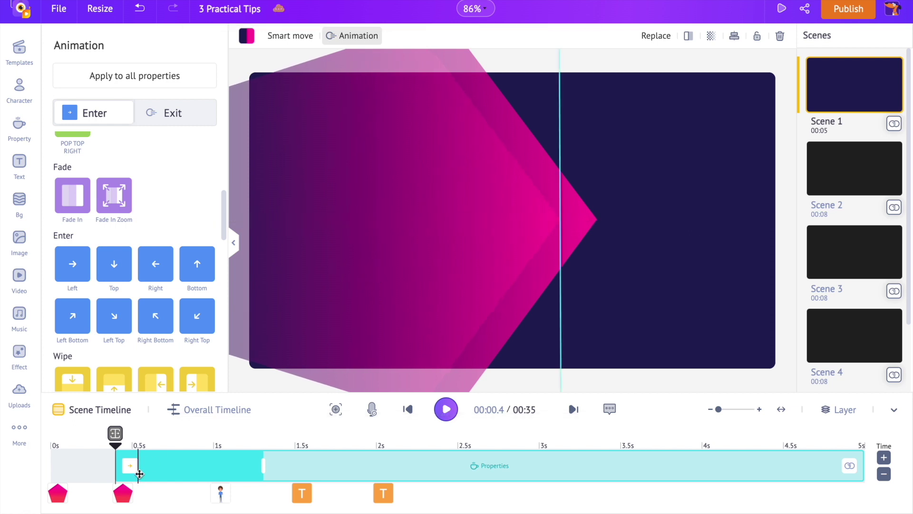
click(508, 448)
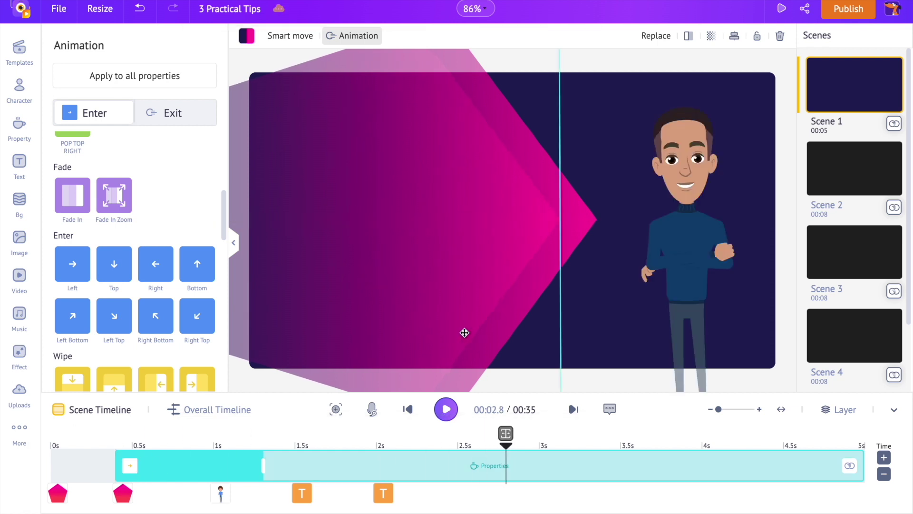
click(466, 239)
right_click(468, 240)
mouse_move(510, 355)
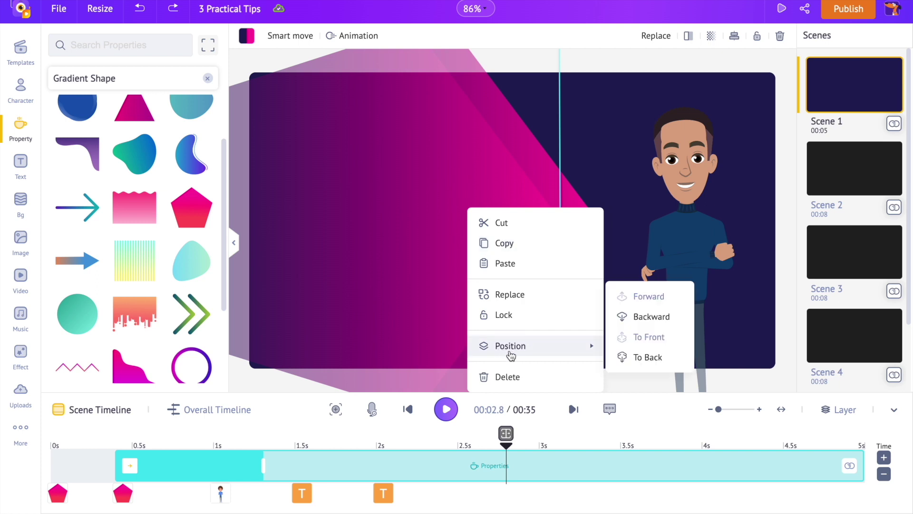
click(630, 316)
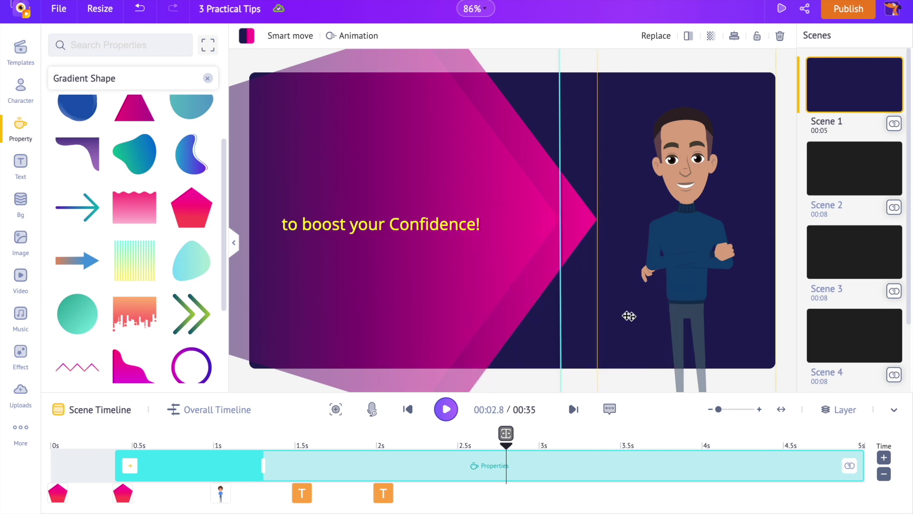
right_click(476, 274)
mouse_move(557, 344)
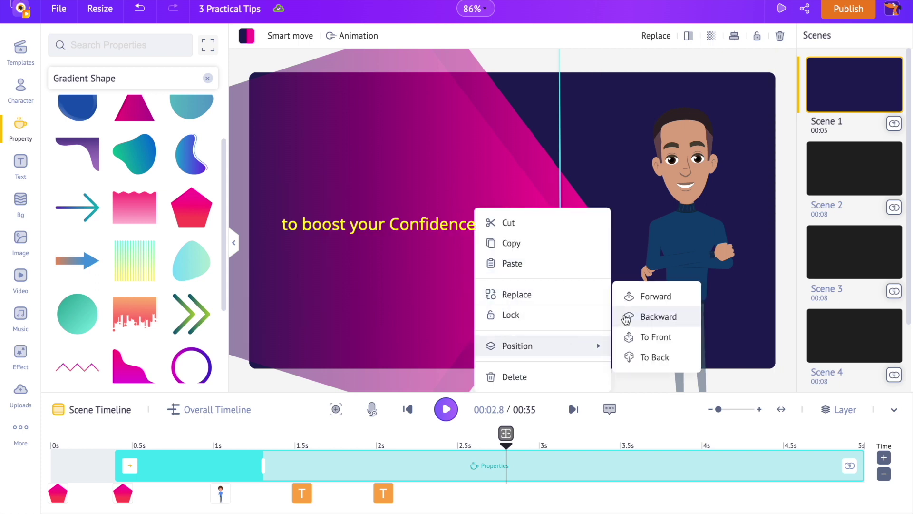
click(640, 317)
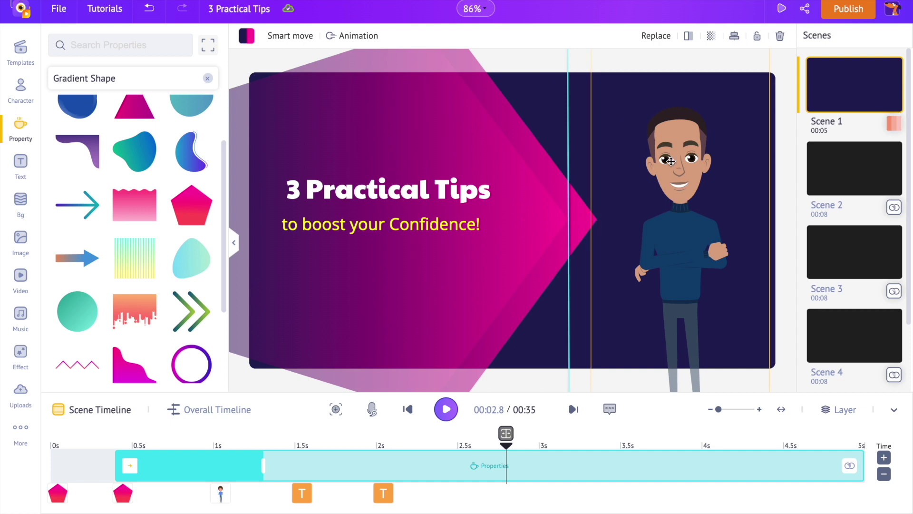
Recolour the character's TopWear to purple #AF26A6 and rewind the scene to the start
click(685, 233)
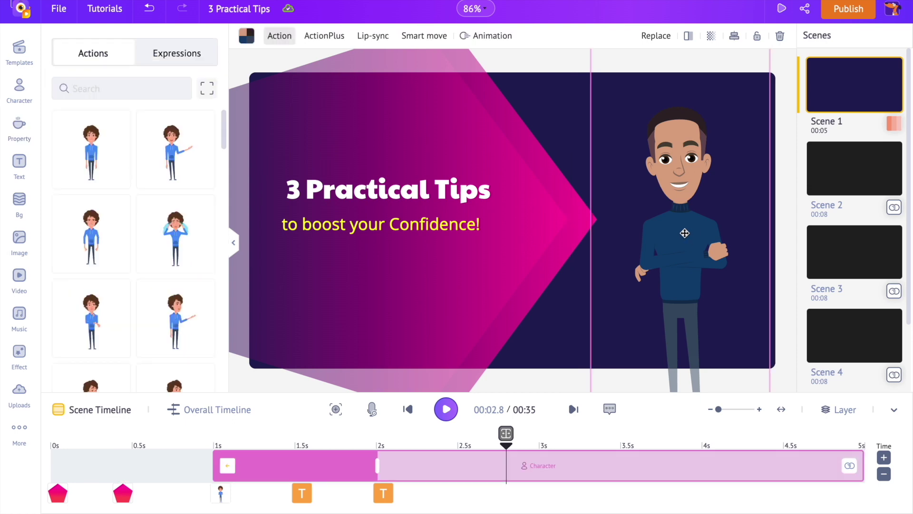
click(247, 38)
click(62, 194)
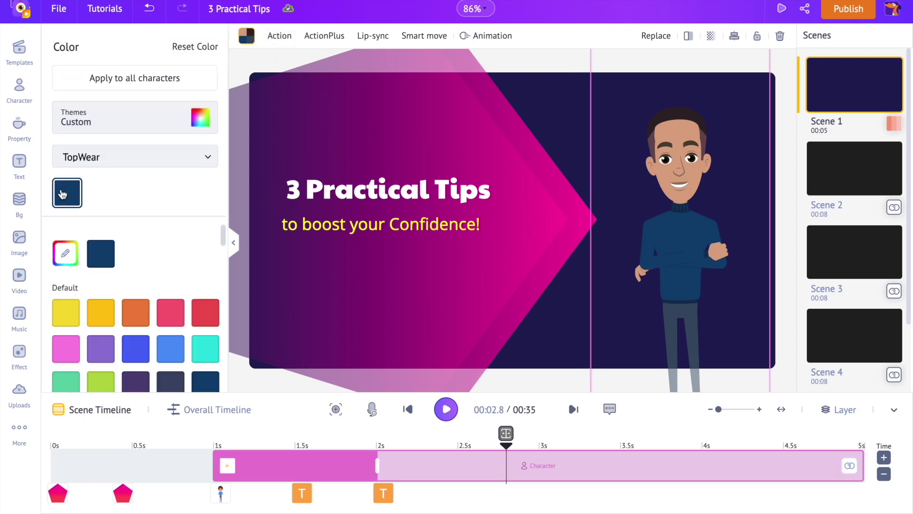
scroll(138, 301, down, 8)
click(106, 313)
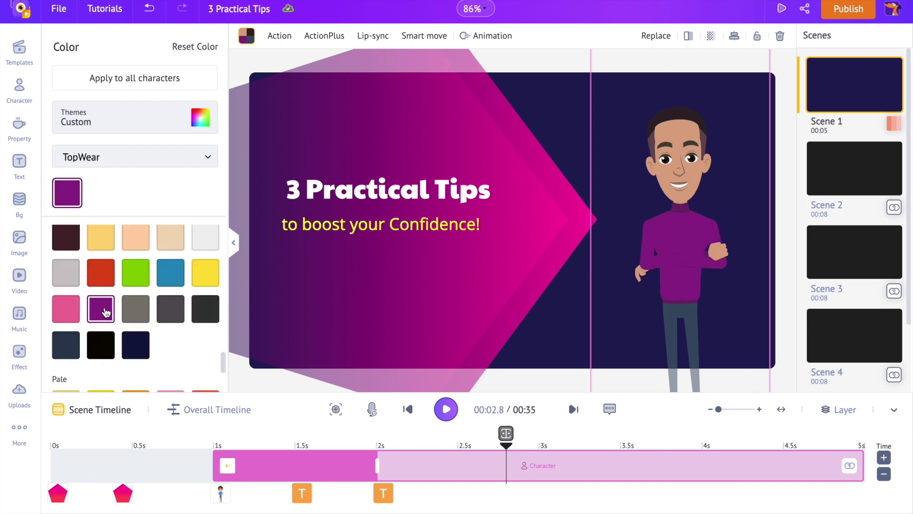
click(407, 410)
click(408, 411)
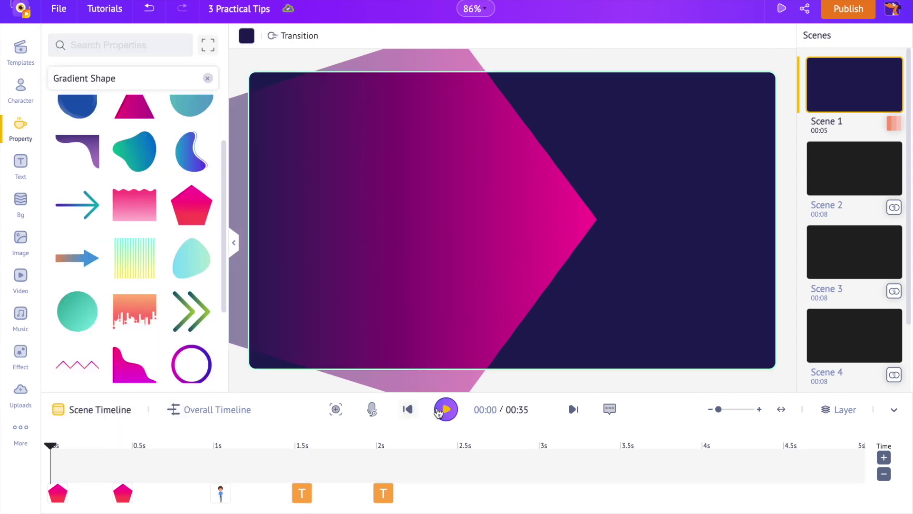
Play the title scene, then view Hard Things First, scene 3, Visualize the Success and the closing scene
click(442, 410)
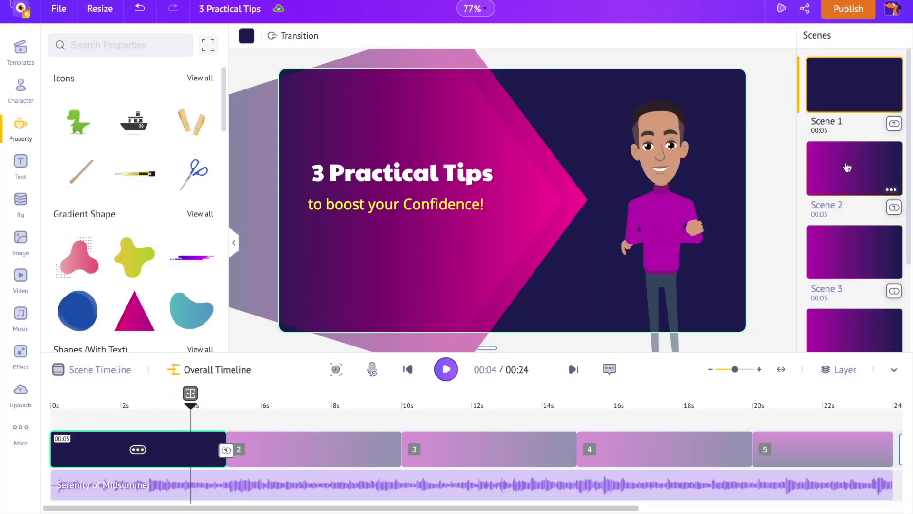
click(845, 173)
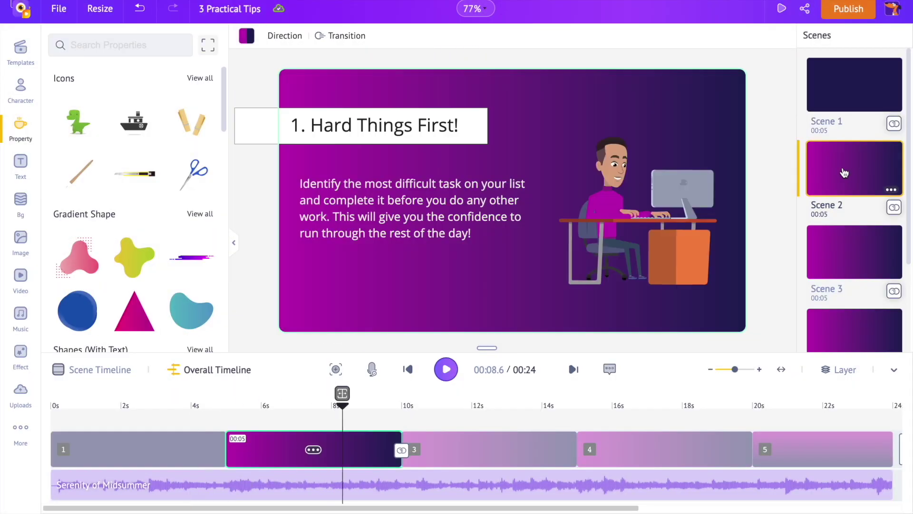
click(856, 248)
scroll(859, 247, down, 2)
click(853, 263)
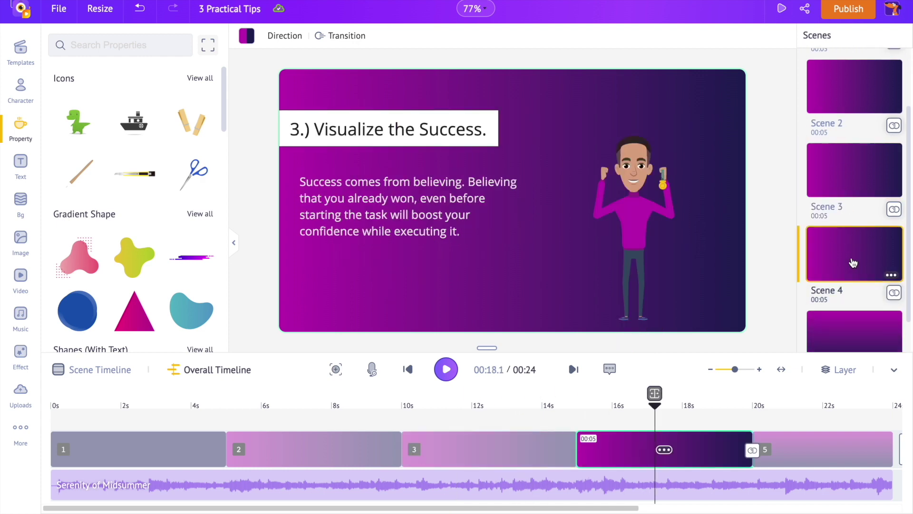
scroll(853, 262, down, 1)
click(863, 281)
scroll(843, 203, up, 3)
click(839, 92)
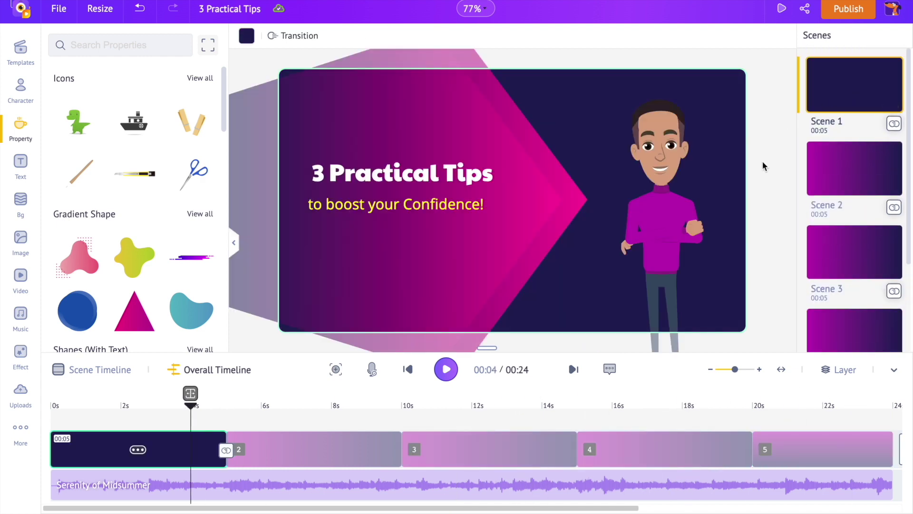
Apply the Special > Fade transition after scenes 1, 2, 3 and 4
click(894, 126)
scroll(130, 260, down, 5)
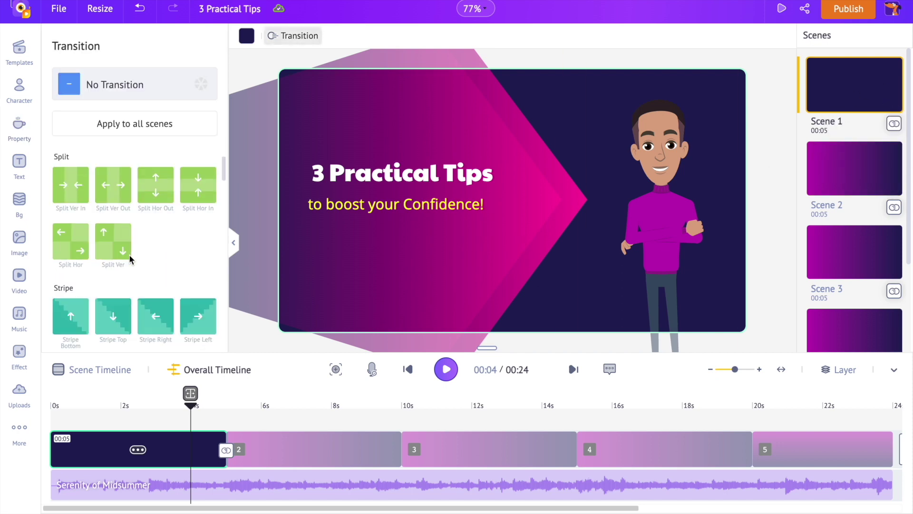
scroll(130, 259, down, 8)
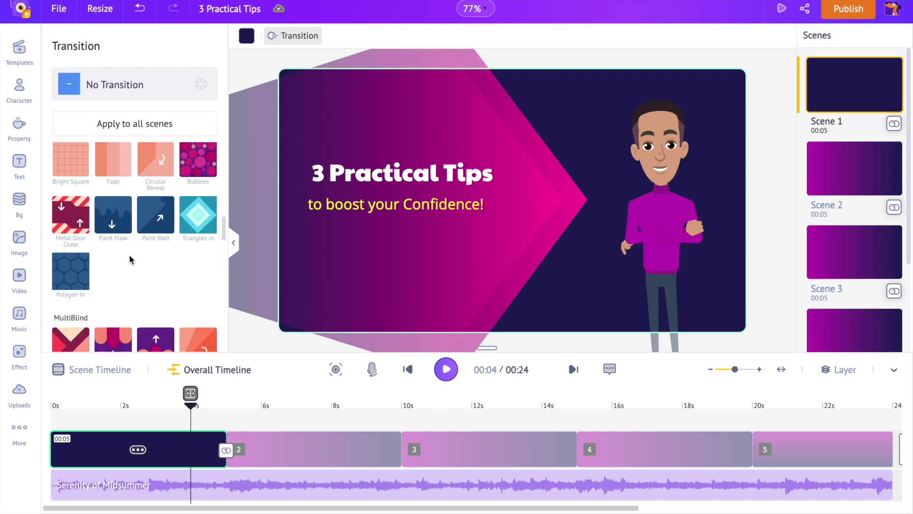
click(113, 205)
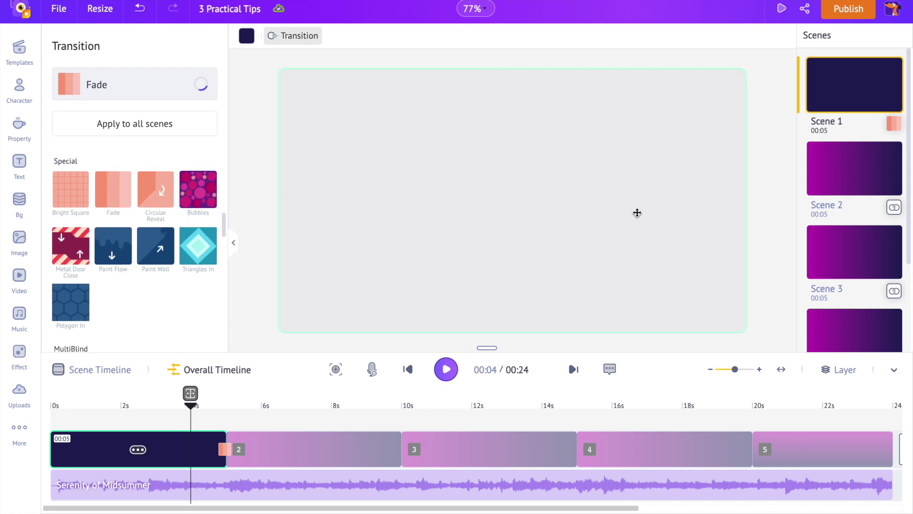
click(894, 208)
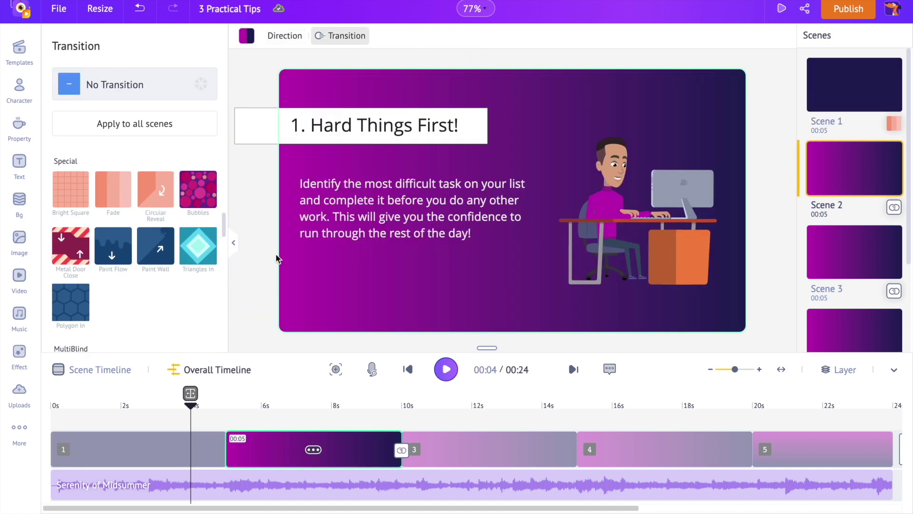
click(114, 190)
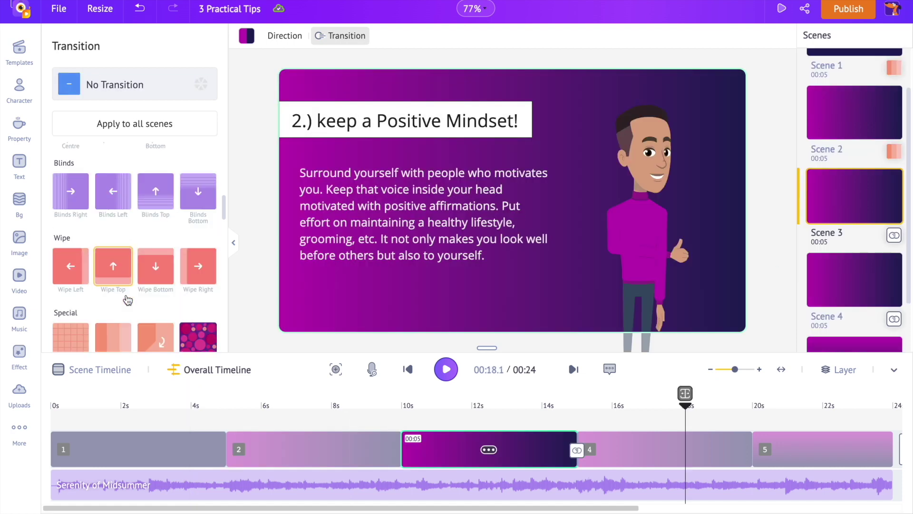
scroll(127, 299, down, 3)
click(113, 203)
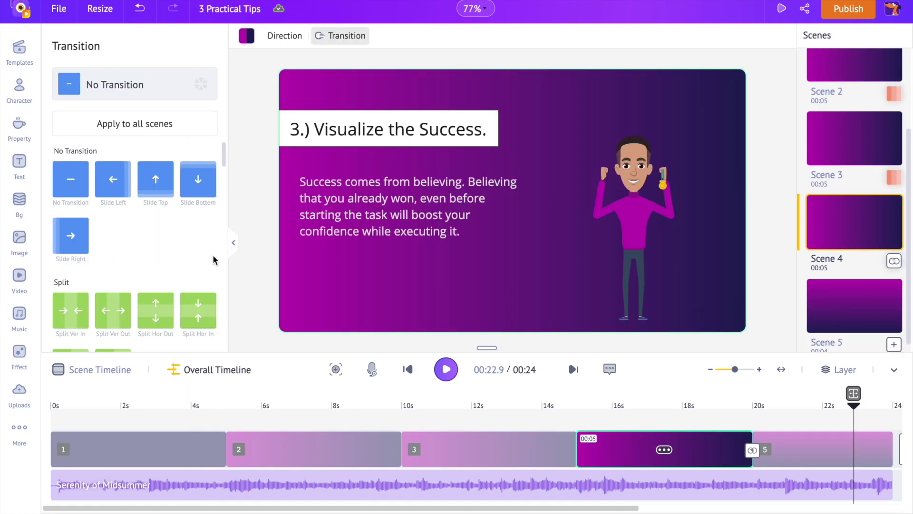
scroll(161, 261, down, 5)
click(113, 261)
scroll(842, 218, up, 3)
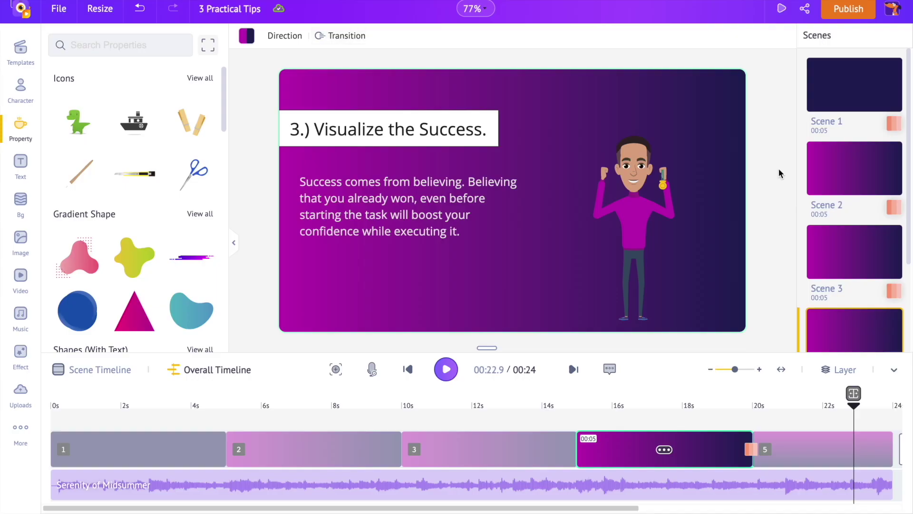
click(830, 106)
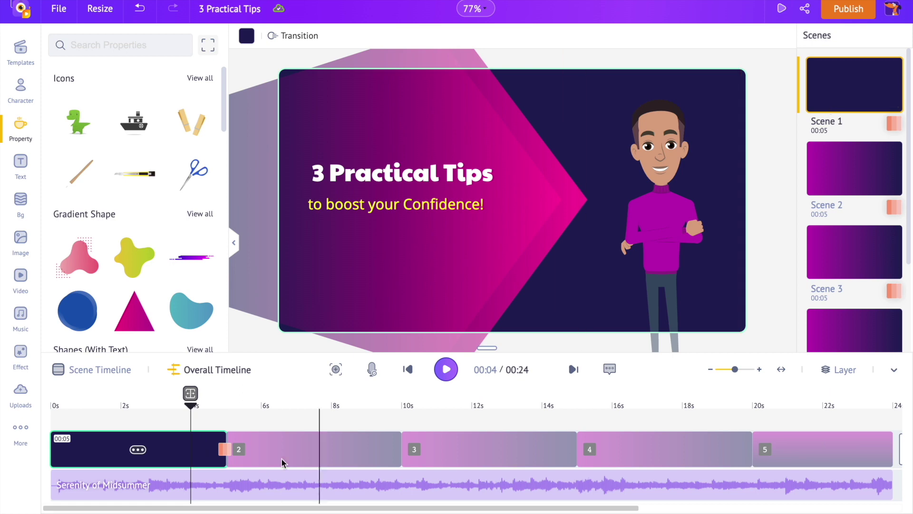
drag(191, 393, 61, 393)
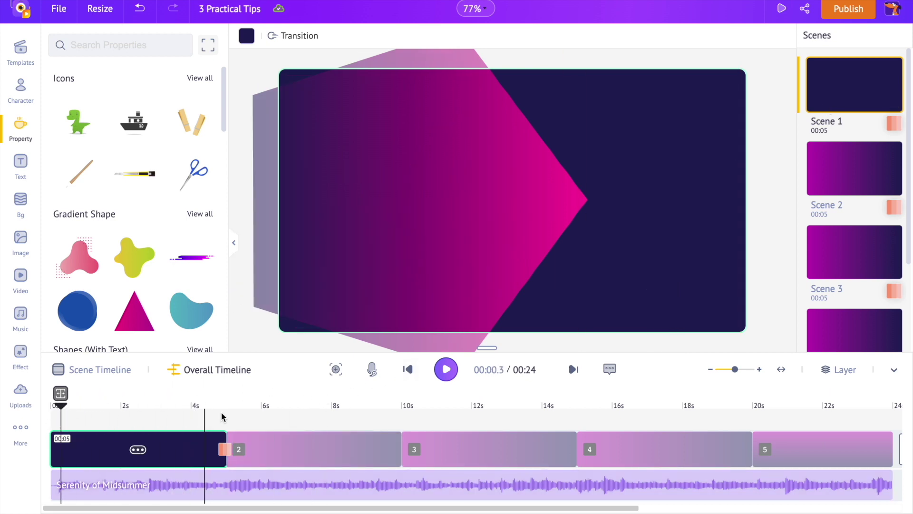
click(372, 369)
click(381, 287)
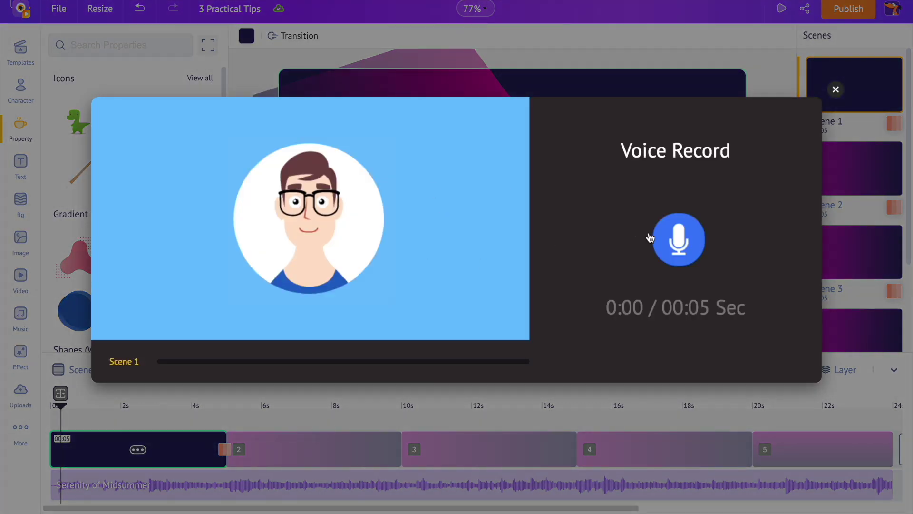
click(678, 247)
click(677, 246)
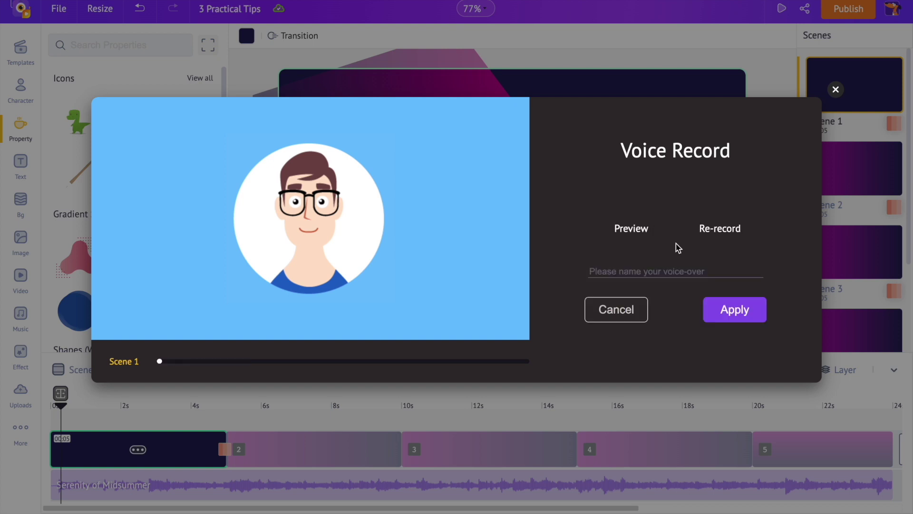
Discard the test recording, then open the Uploads library through Upload Voiceover, cancelling the file picker
click(633, 309)
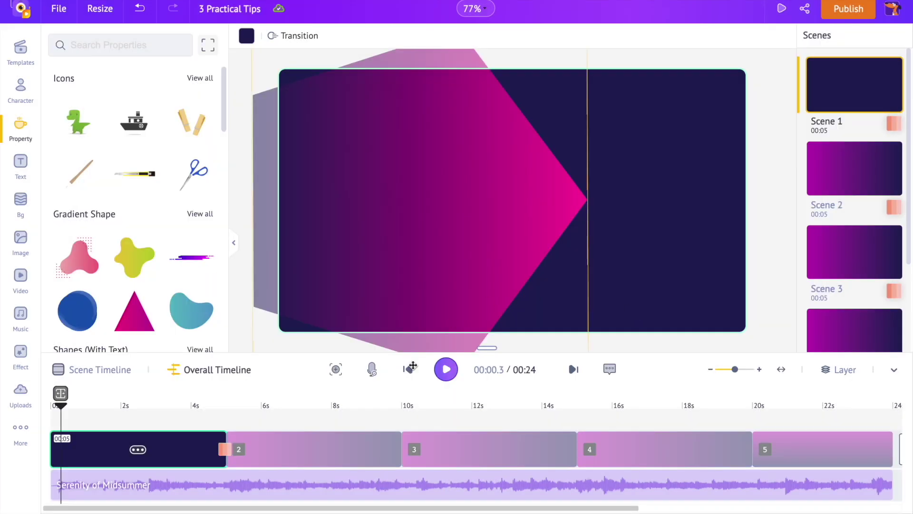
click(372, 370)
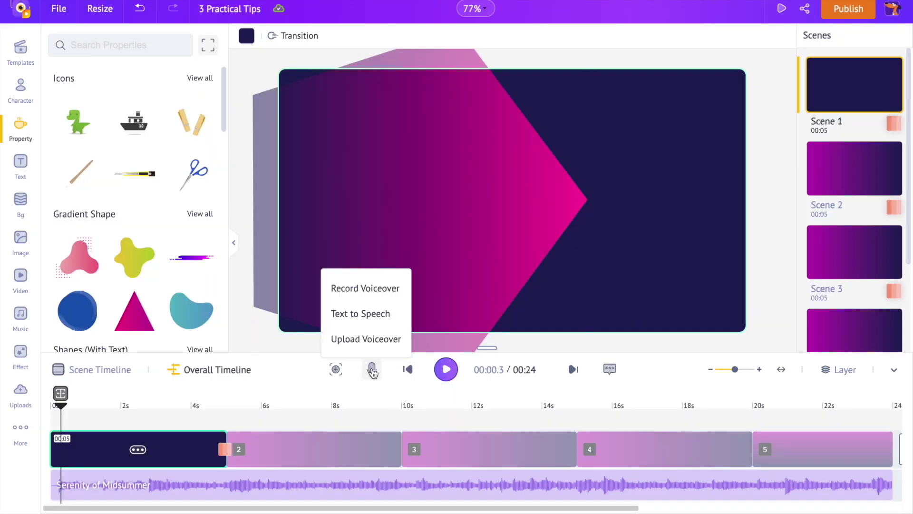
click(378, 338)
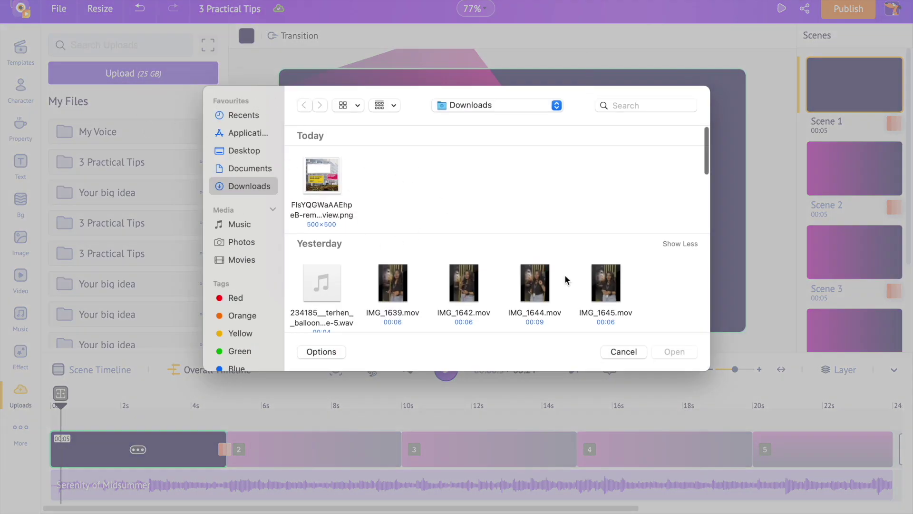
click(623, 351)
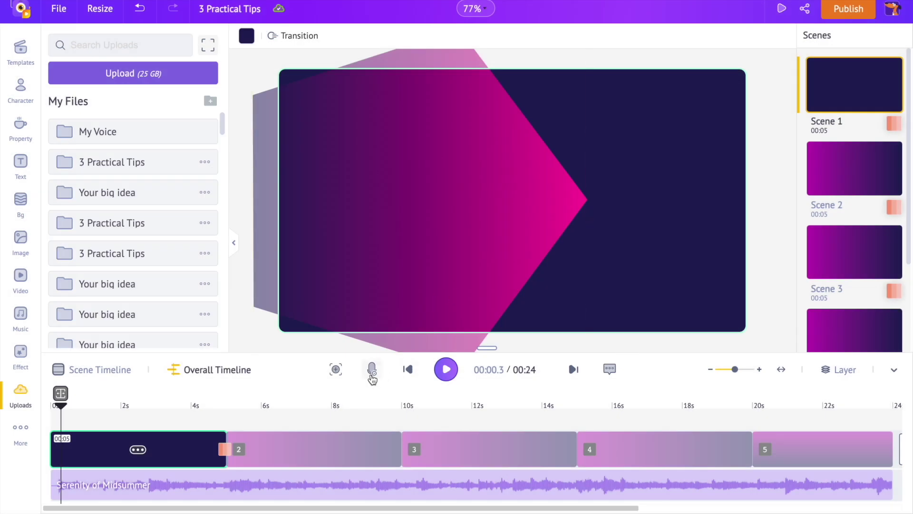
click(372, 372)
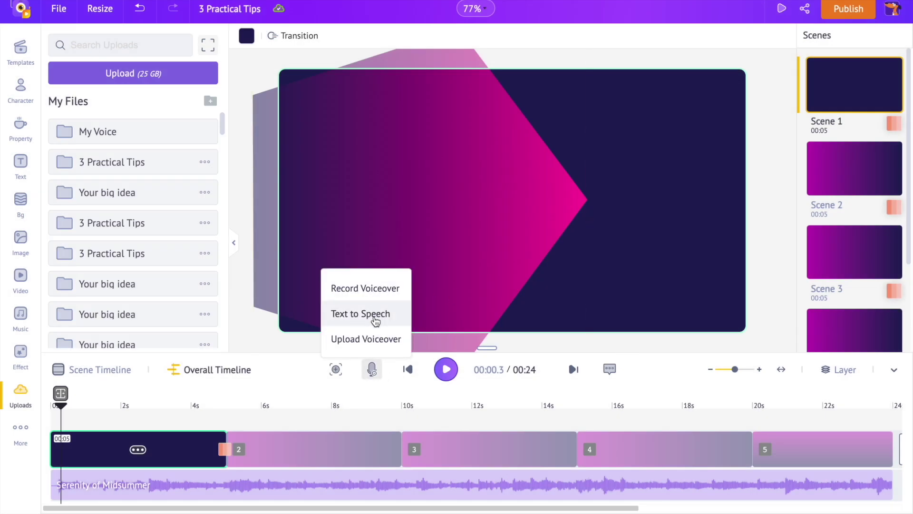
Write the text-to-speech script 'three practical tips…' in a Male, English (US), Joey voice and preview it
click(375, 322)
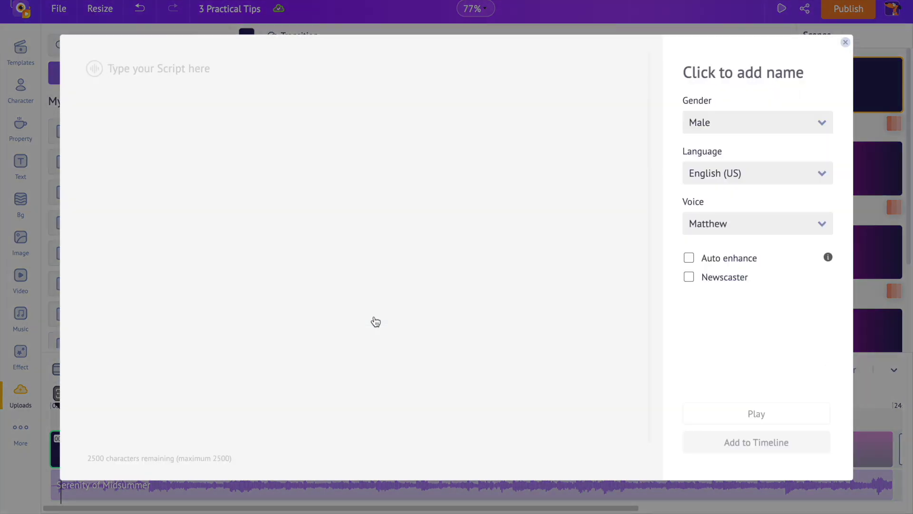
text(three practical tips to boost your confidence)
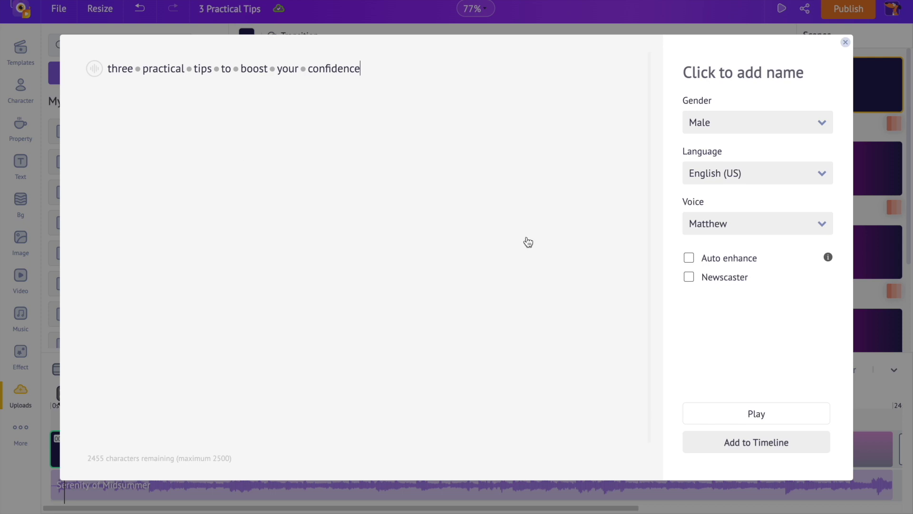
click(748, 125)
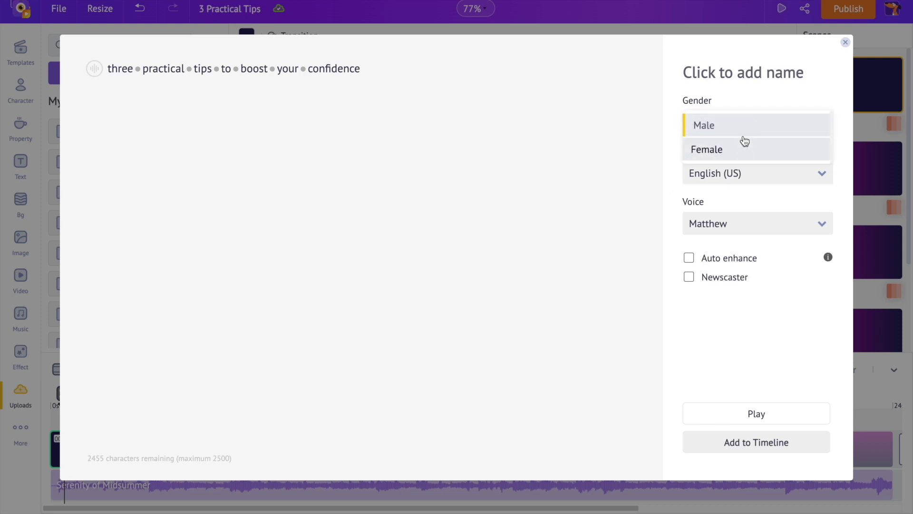
click(744, 136)
click(752, 173)
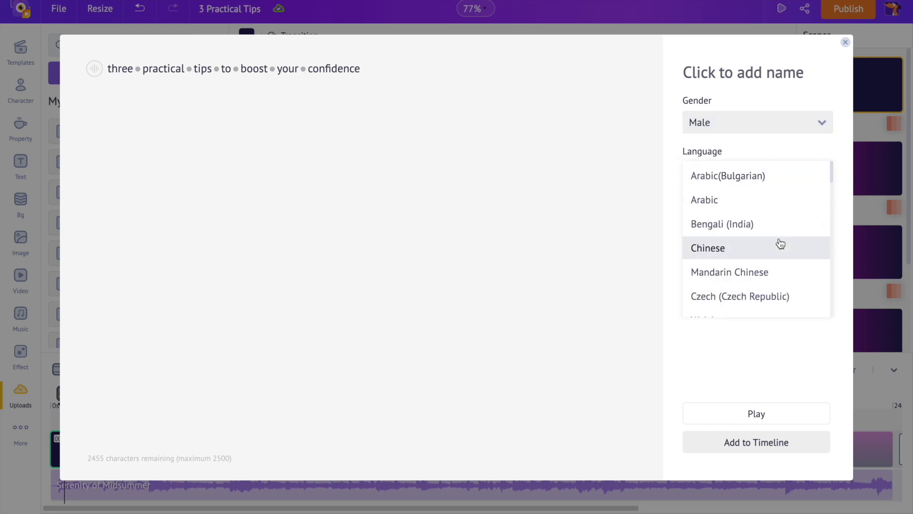
scroll(780, 243, down, 6)
click(769, 264)
click(766, 223)
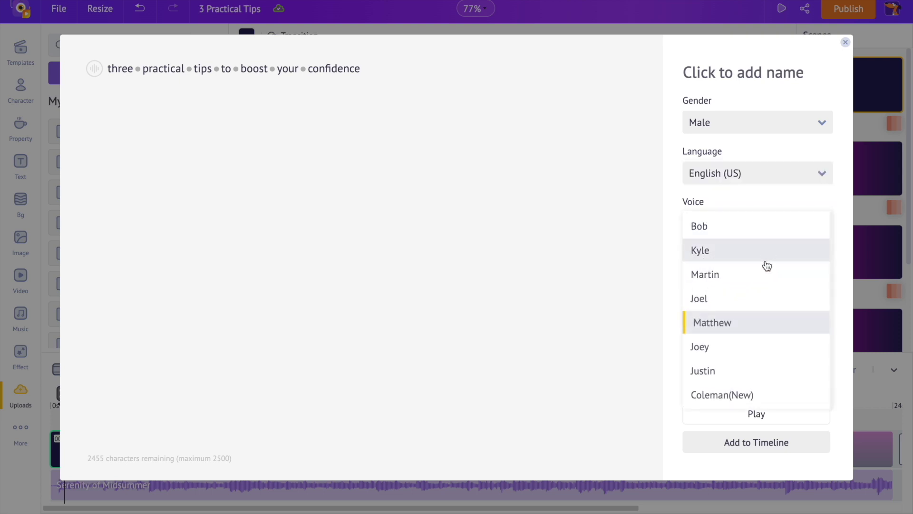
click(753, 347)
click(723, 410)
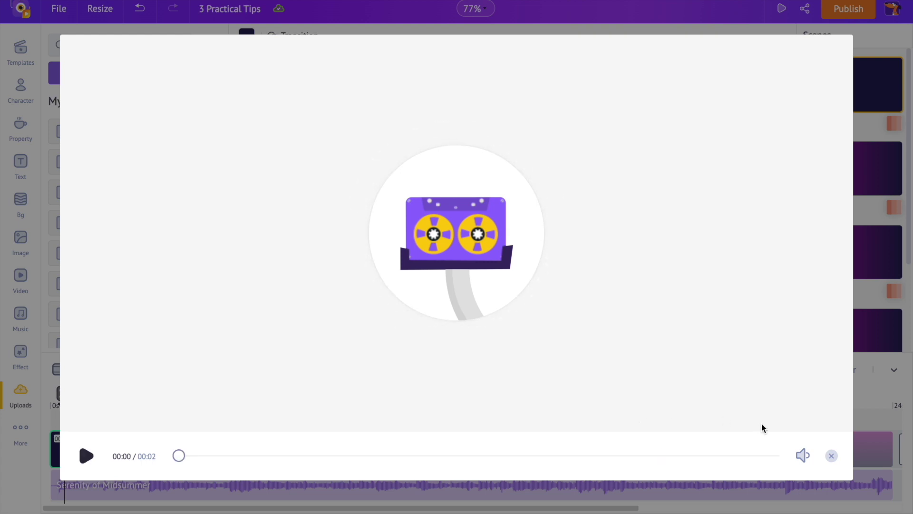
click(832, 458)
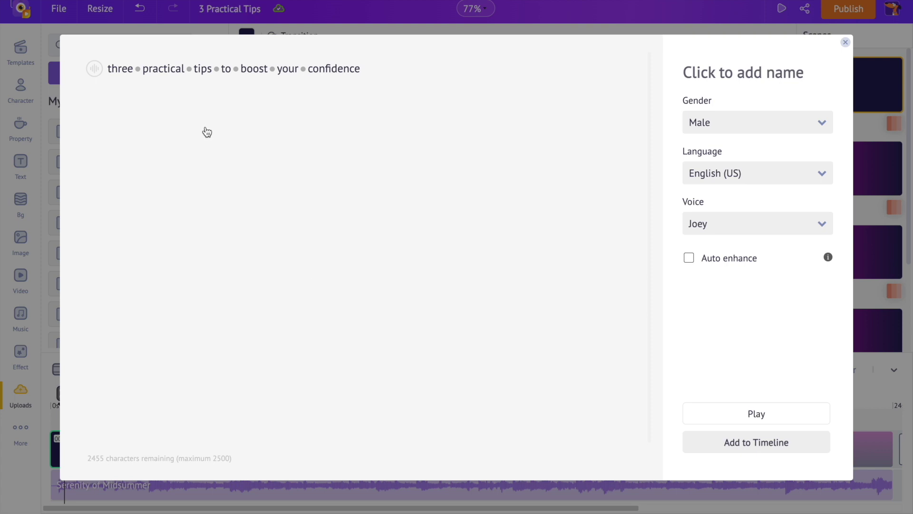
Raise the voice pitch slightly and add a half-second pause after 'tips', then preview
click(101, 77)
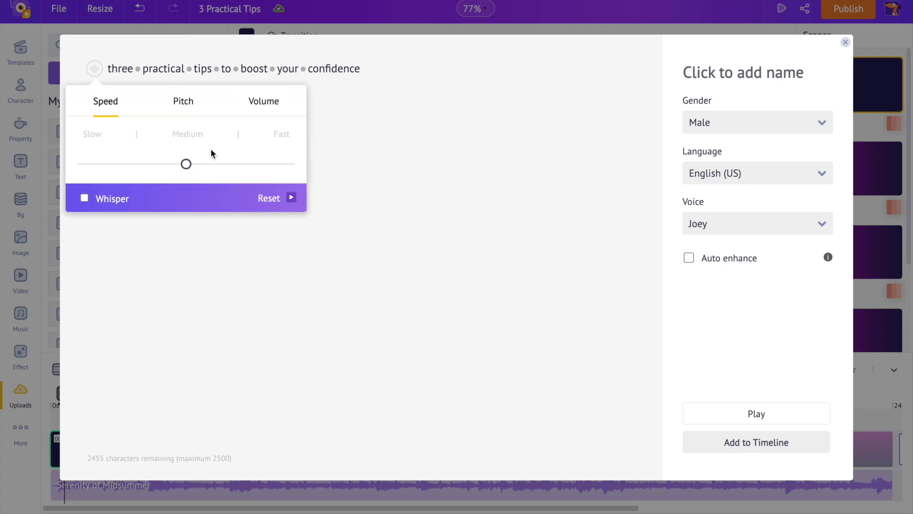
click(189, 109)
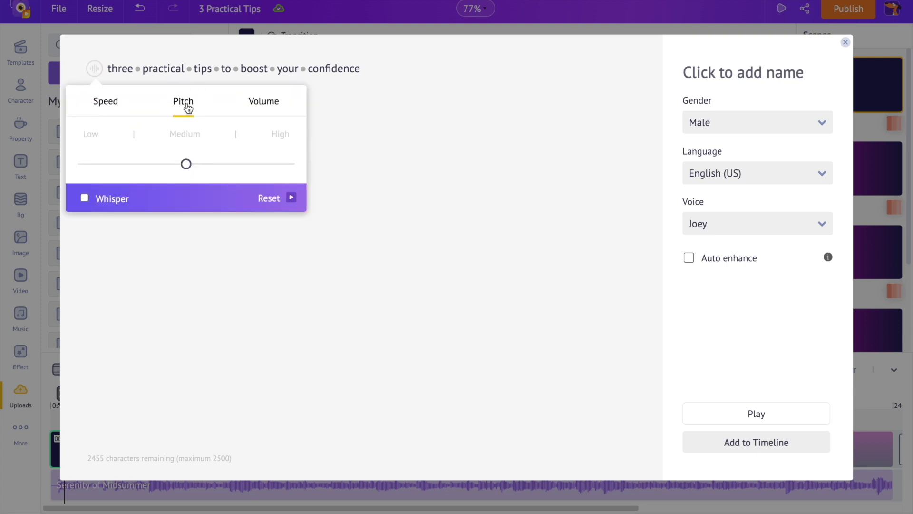
click(227, 169)
click(263, 112)
click(224, 72)
click(216, 70)
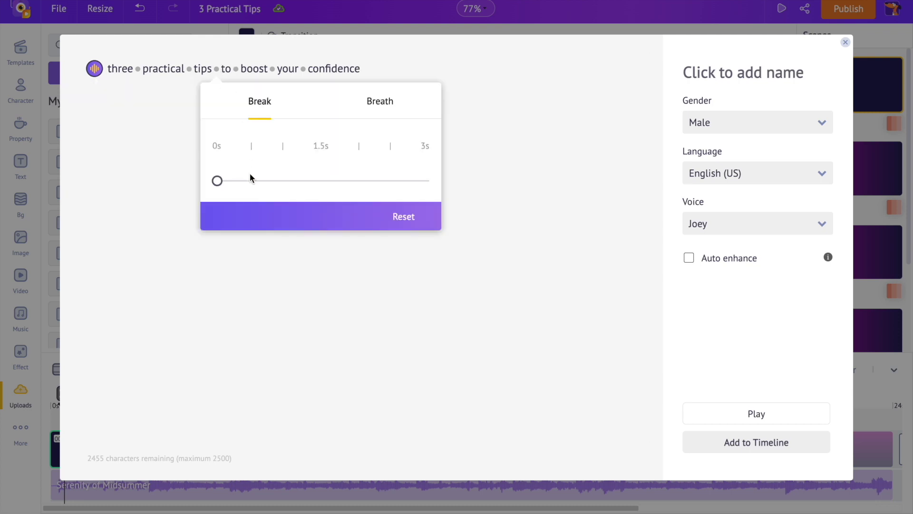
click(380, 105)
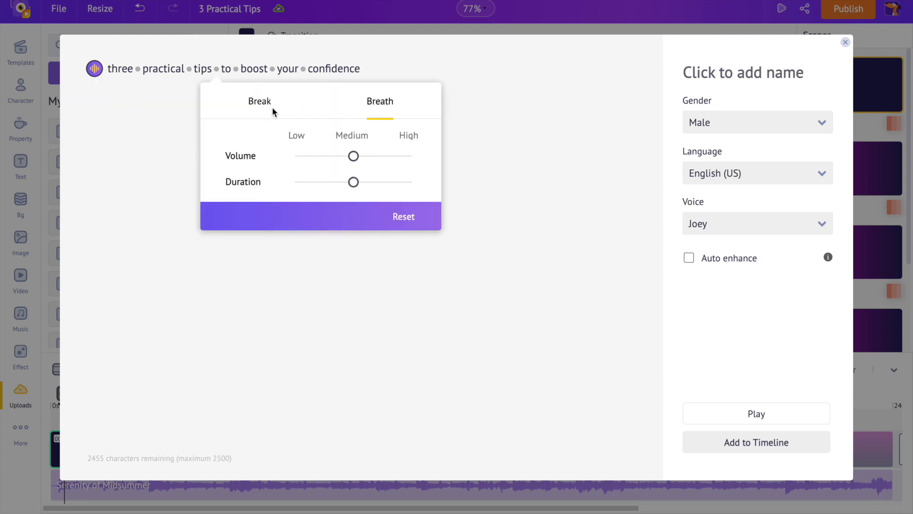
click(257, 112)
click(255, 187)
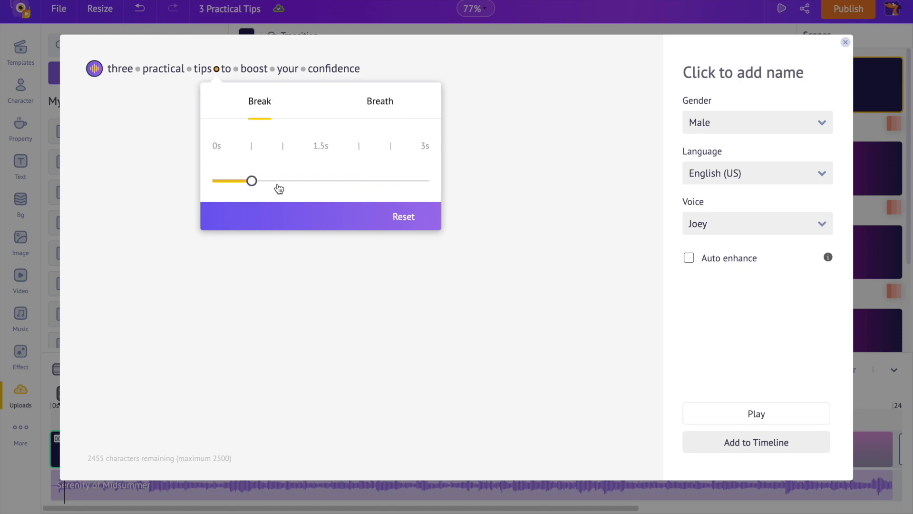
click(522, 221)
click(695, 412)
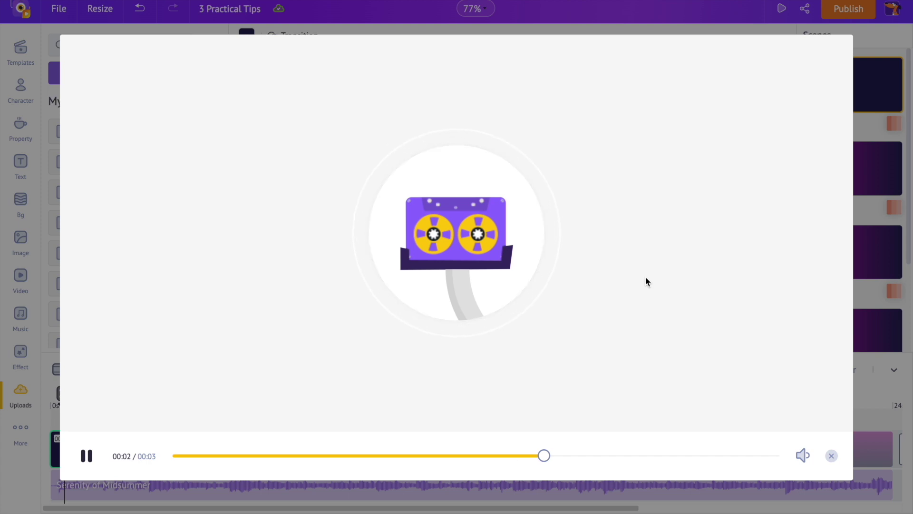
click(832, 456)
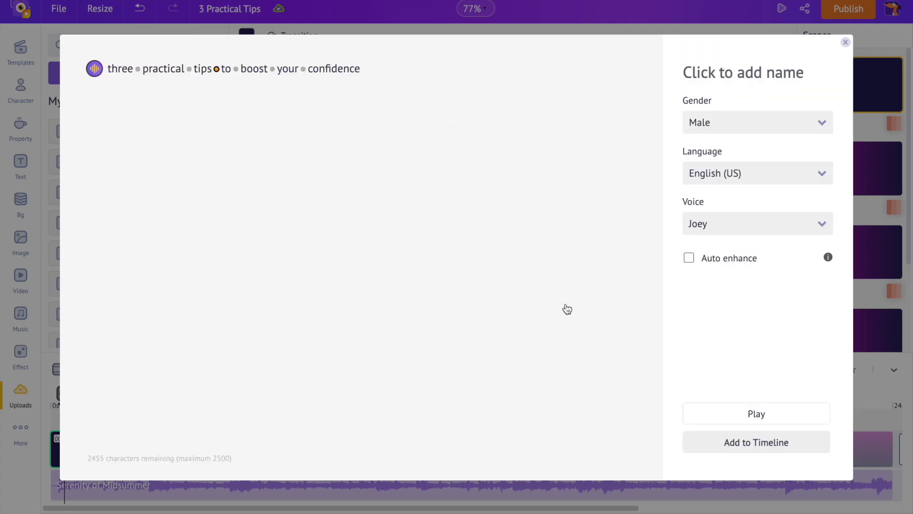
Remove the pause, reset voice settings to default, enable Auto enhance, and add the voiceover to the timeline
click(216, 70)
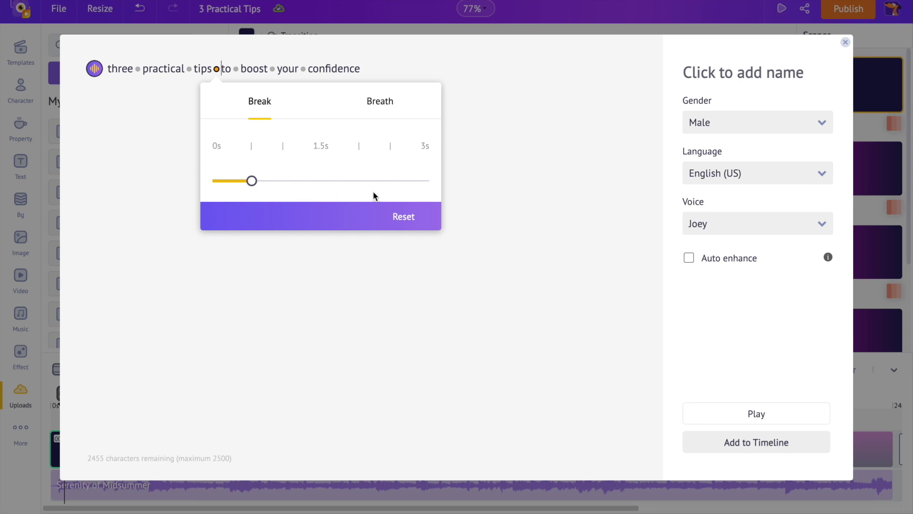
click(402, 225)
click(93, 70)
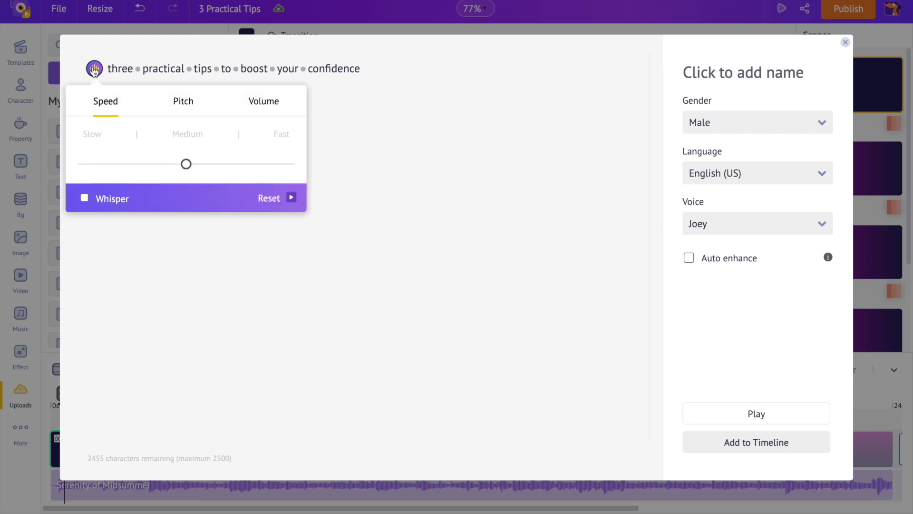
click(260, 200)
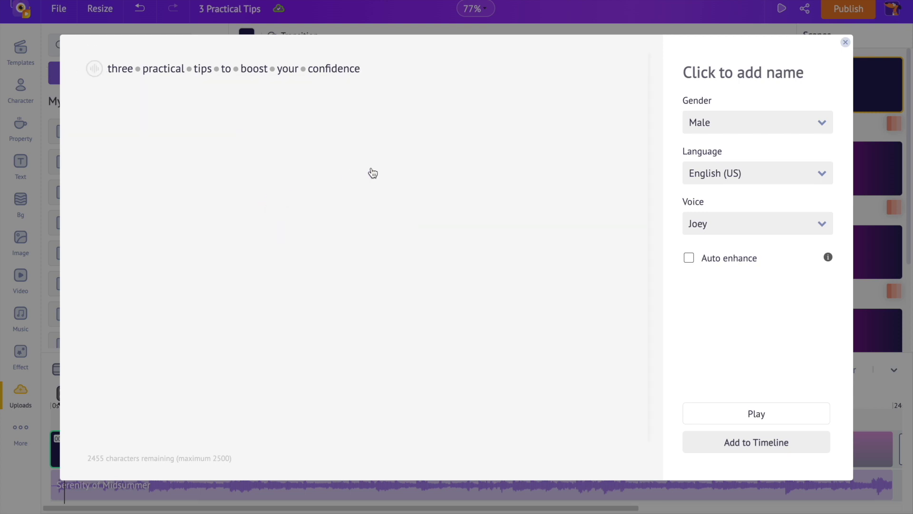
click(688, 261)
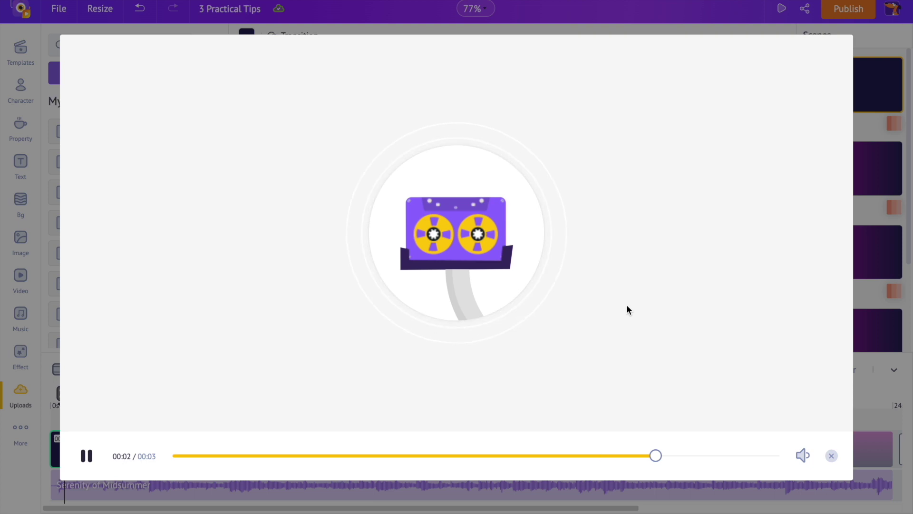
click(829, 455)
click(801, 444)
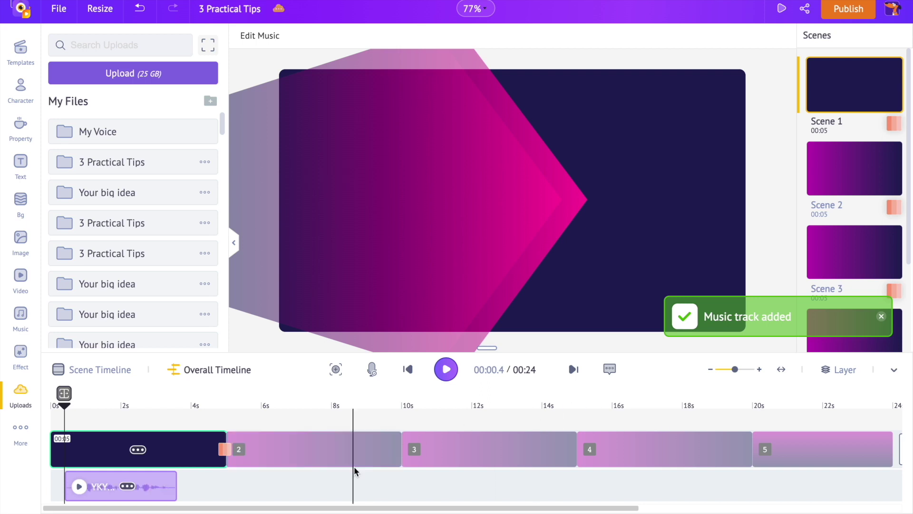
Enlarge the timeline, play and stop the preview, then select Serenity of Midsummer at about 3.5 s
drag(488, 348, 493, 307)
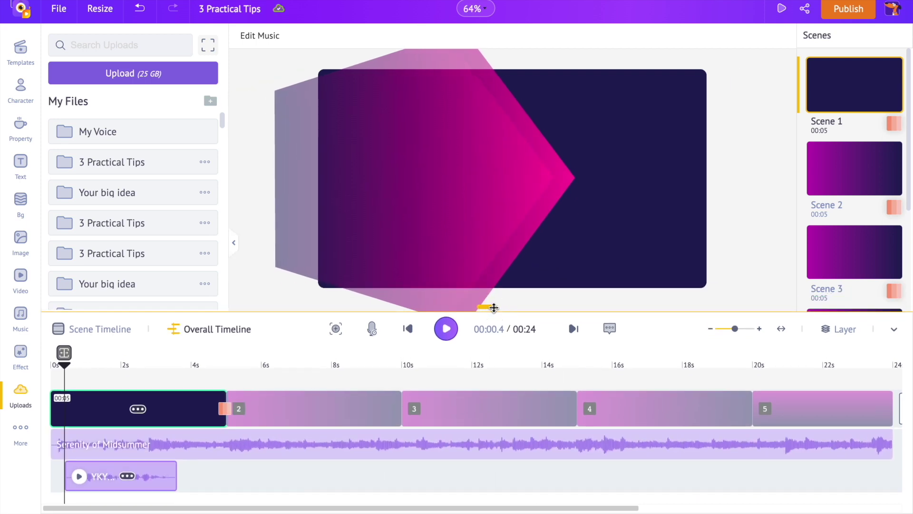
click(447, 330)
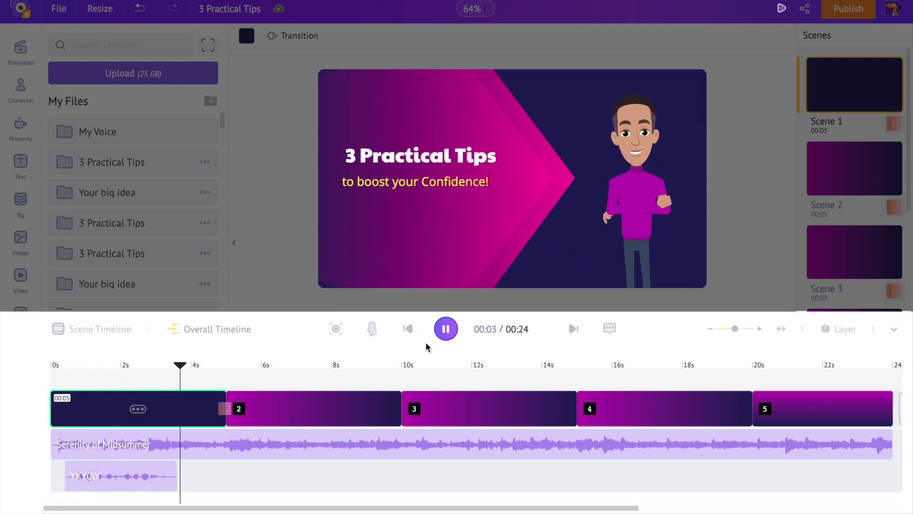
click(452, 327)
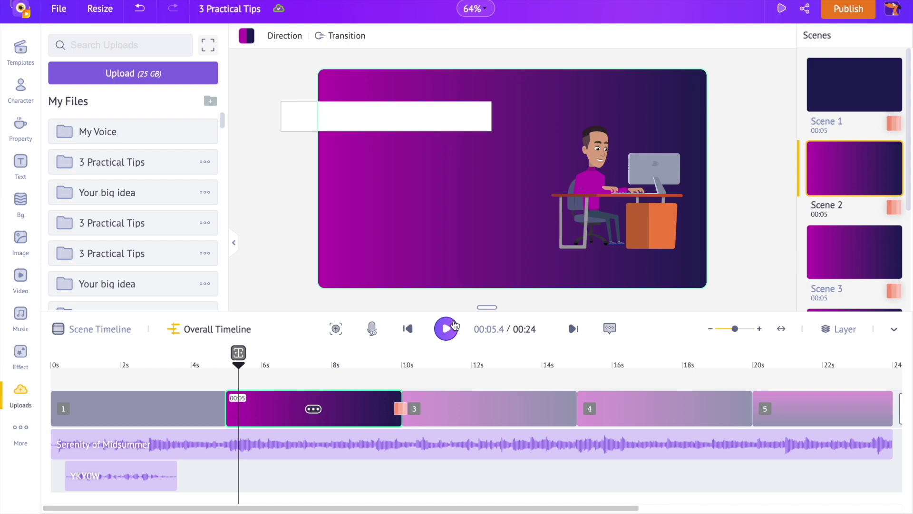
click(408, 328)
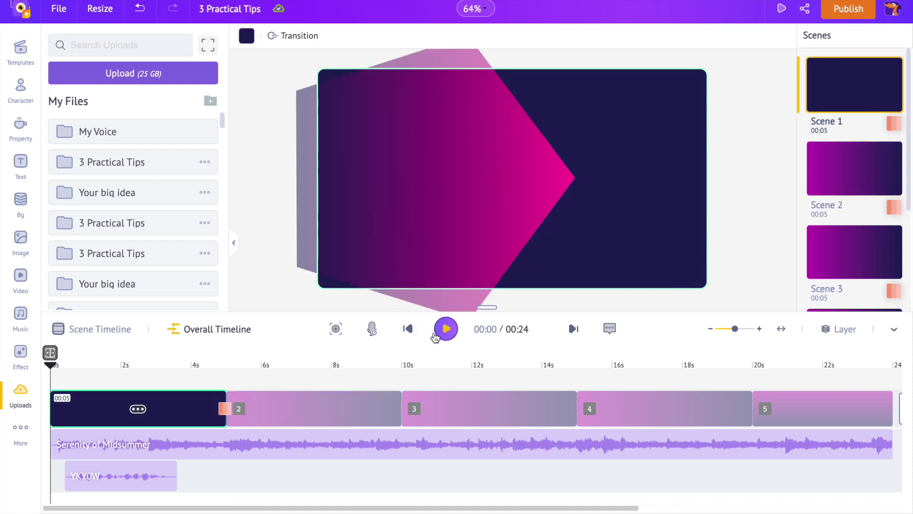
click(173, 378)
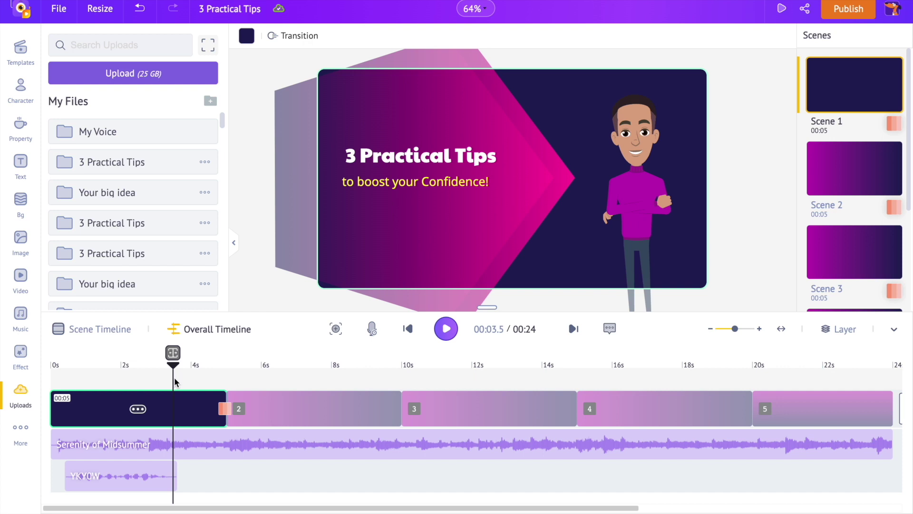
click(189, 443)
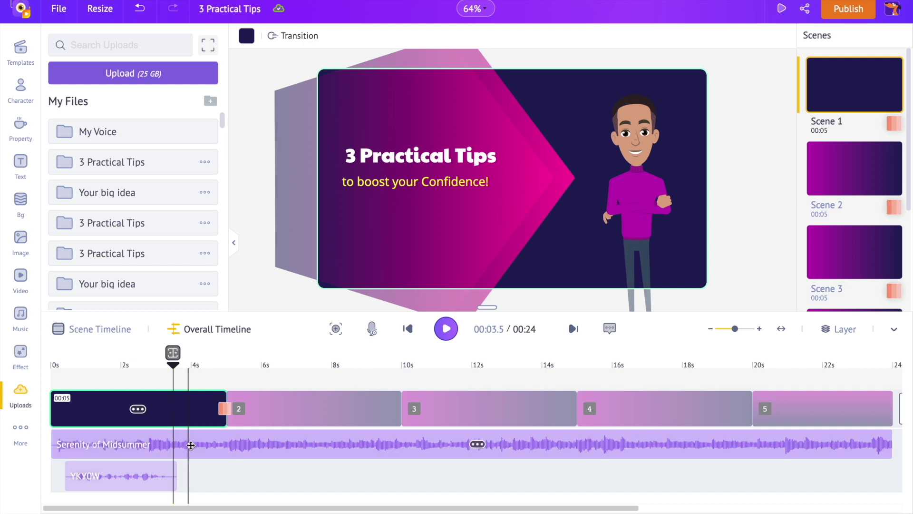
Open Advanced Edit for the music and add a volume key at 0.6 seconds
right_click(222, 447)
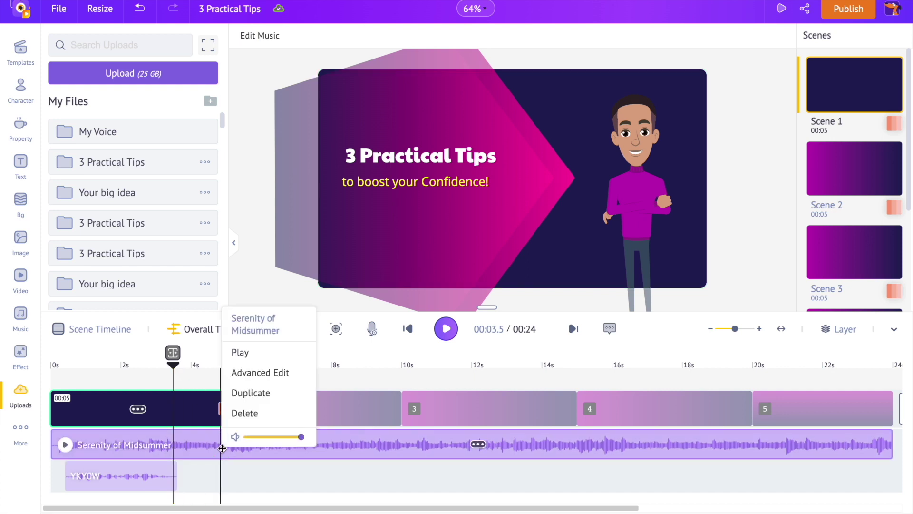
click(255, 372)
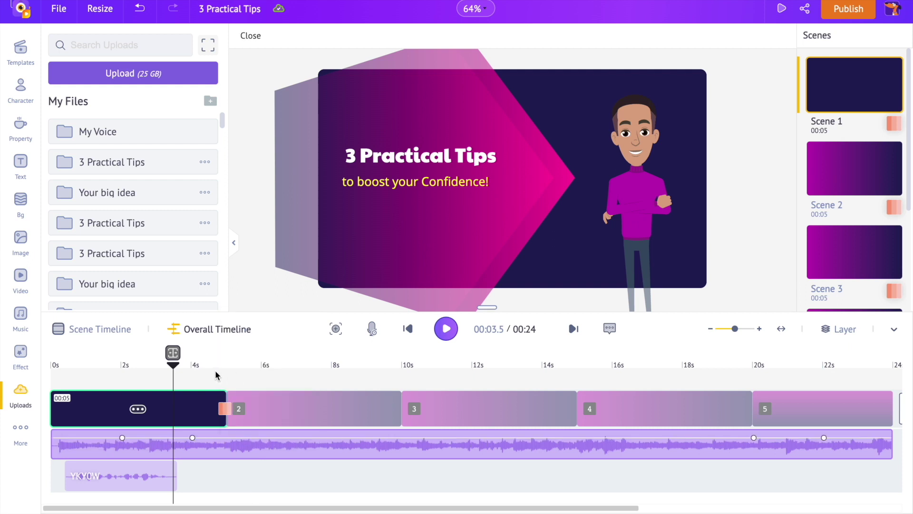
drag(173, 365, 162, 366)
click(164, 367)
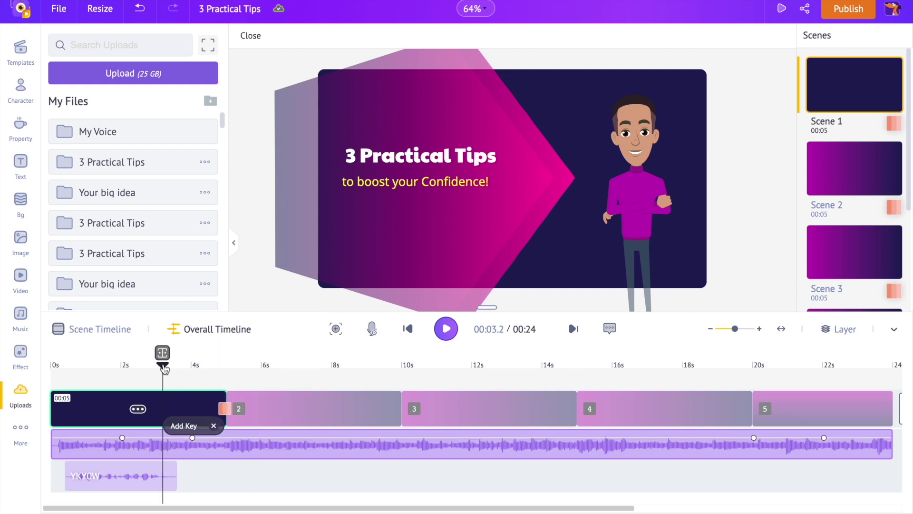
drag(169, 373, 72, 372)
click(88, 428)
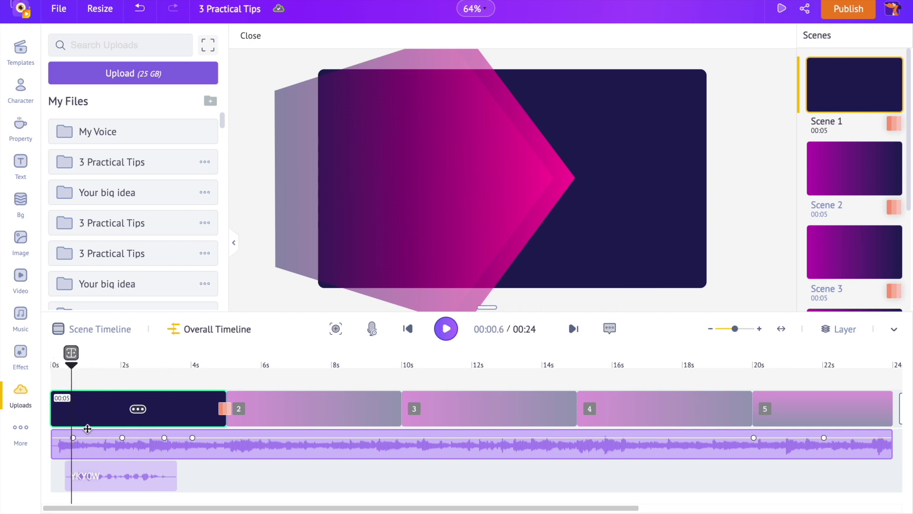
Drag the volume keys so the music drops to 20 under the first voiceover, then rewind
drag(86, 369, 236, 371)
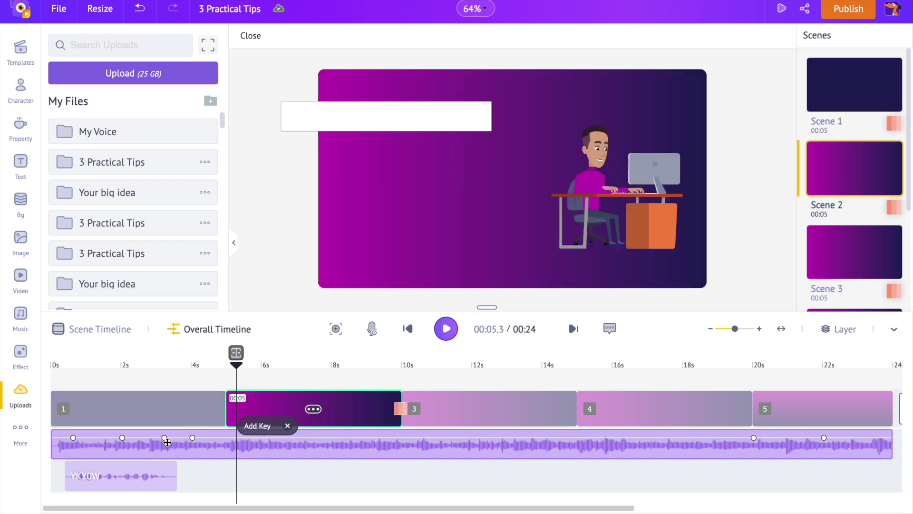
drag(72, 439, 53, 438)
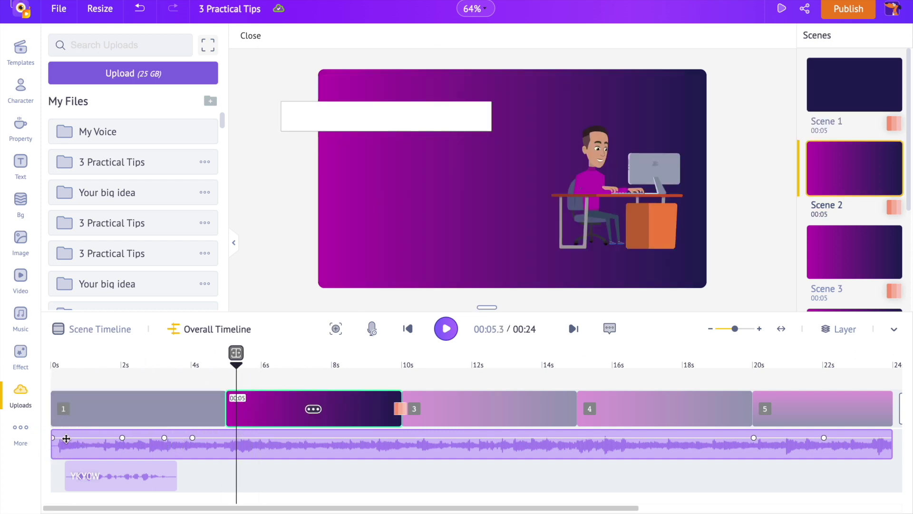
drag(123, 438, 62, 459)
drag(164, 438, 197, 440)
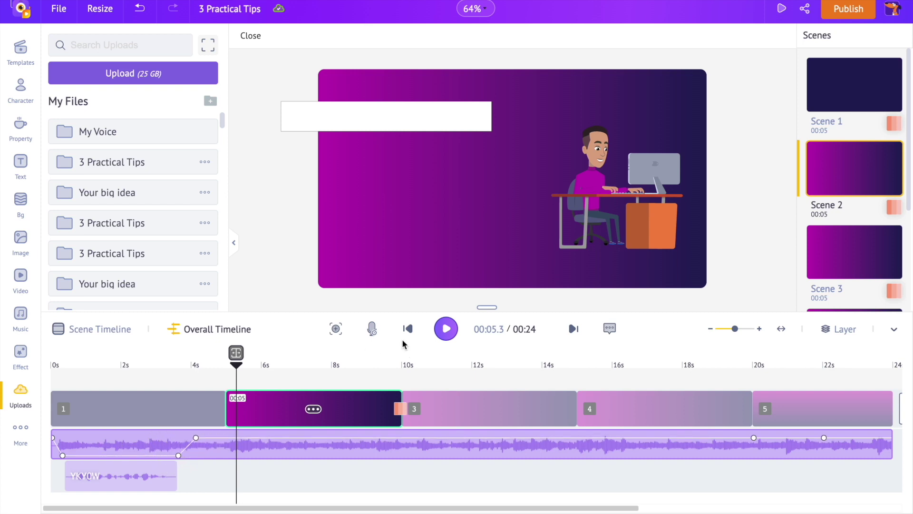
click(408, 330)
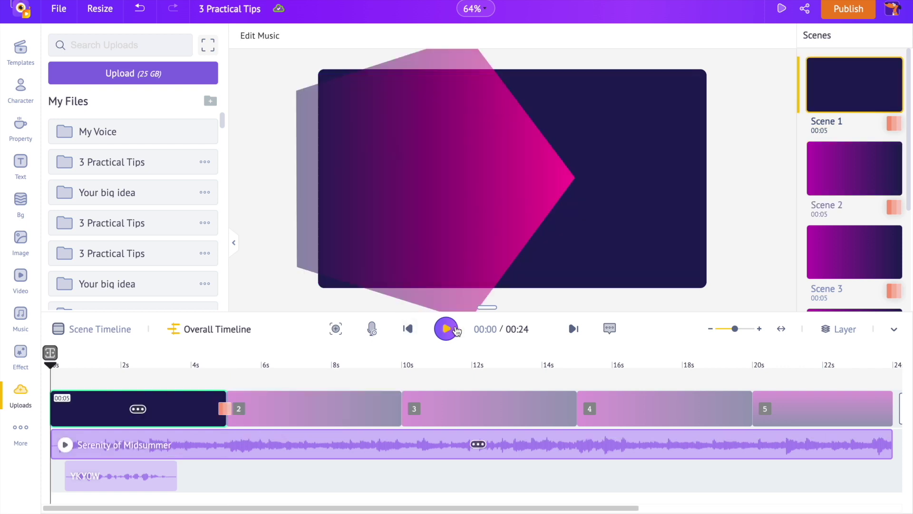
At Scene 2's start, add an auto-enhanced 'Hard things first' voiceover in a different voice
click(454, 330)
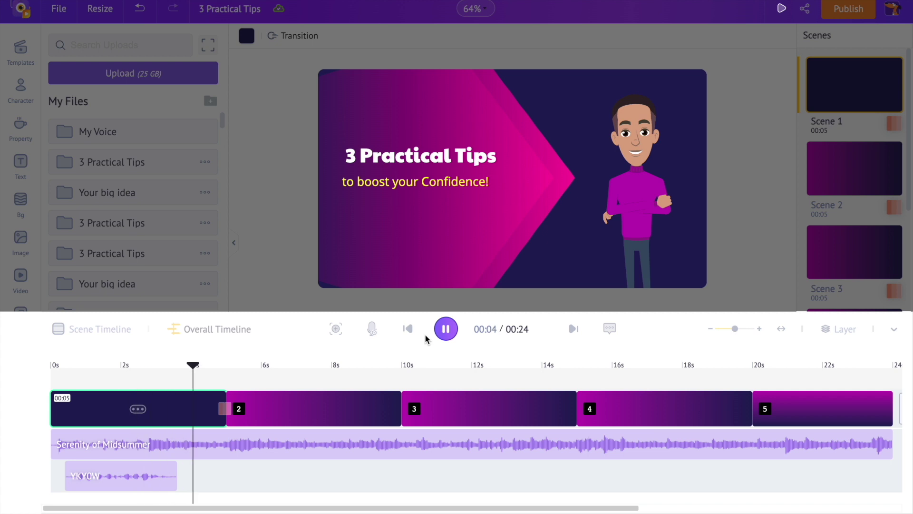
click(354, 364)
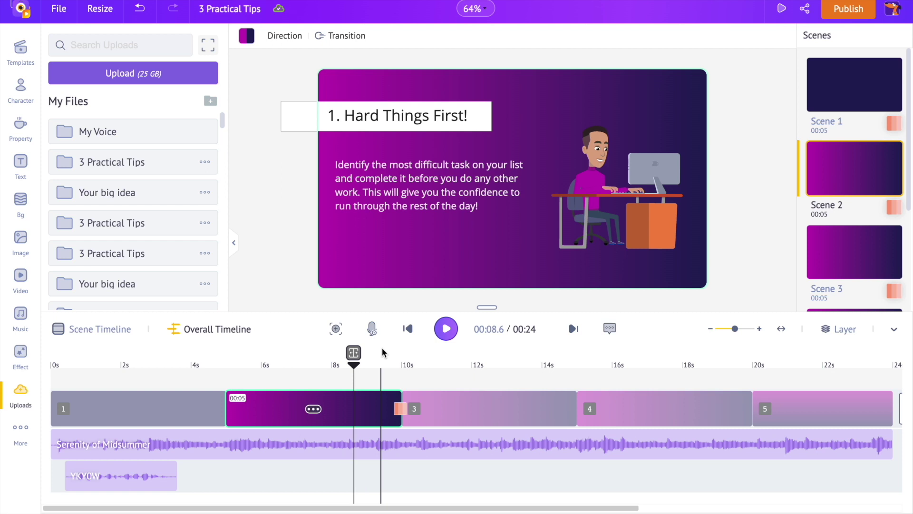
drag(356, 370, 236, 366)
click(373, 328)
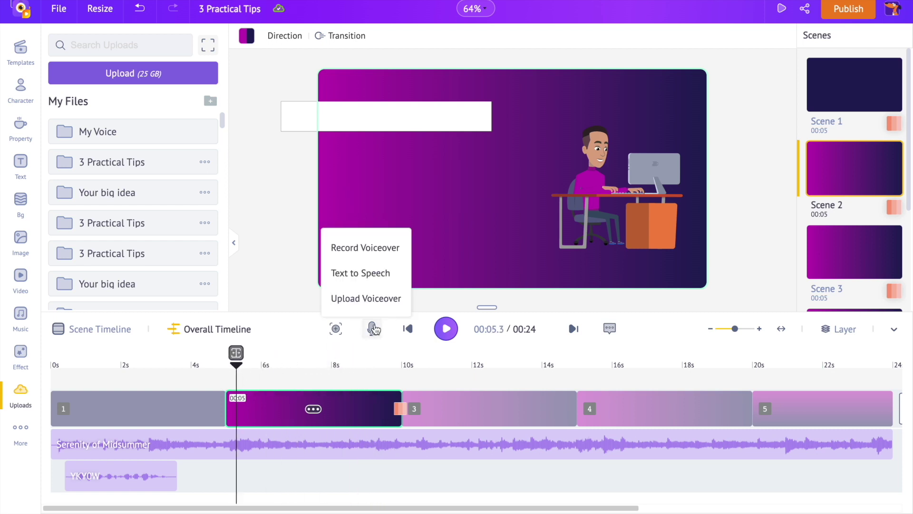
click(381, 273)
text(Hard things first)
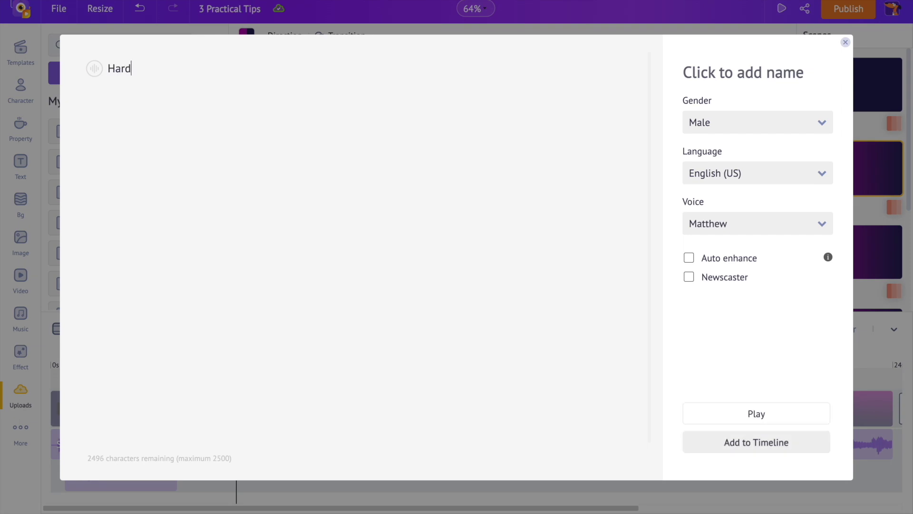
click(689, 258)
click(708, 223)
click(709, 349)
click(748, 444)
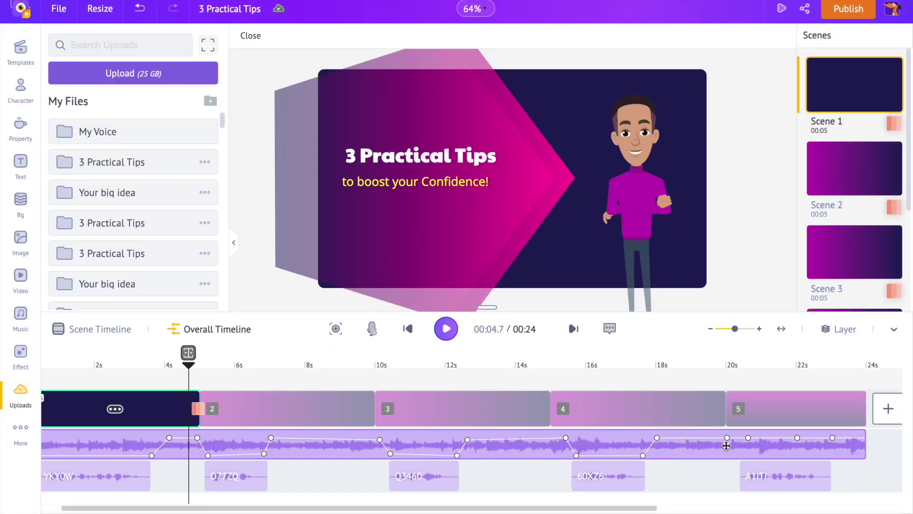
Set the final music volume keys to 10 and 13, rewind to 0, and preview the full video
drag(746, 441, 744, 459)
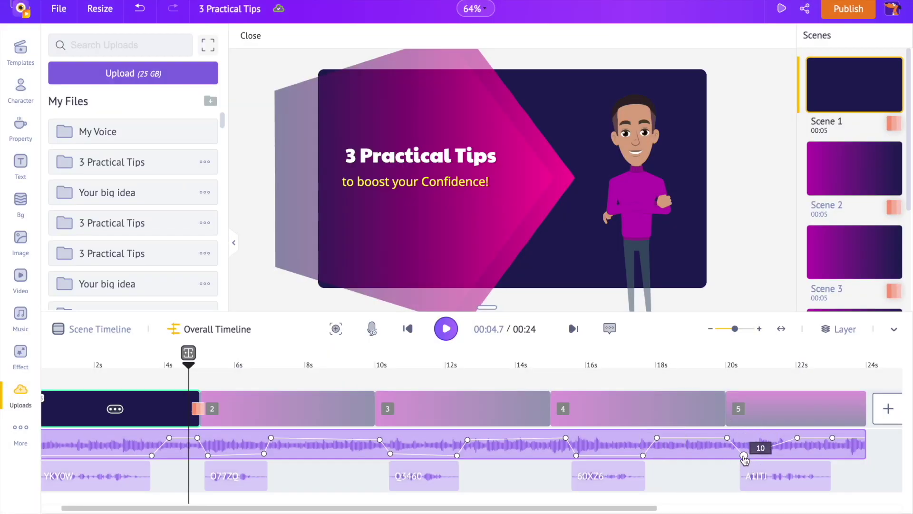
drag(797, 438, 840, 439)
scroll(631, 452, left, 1)
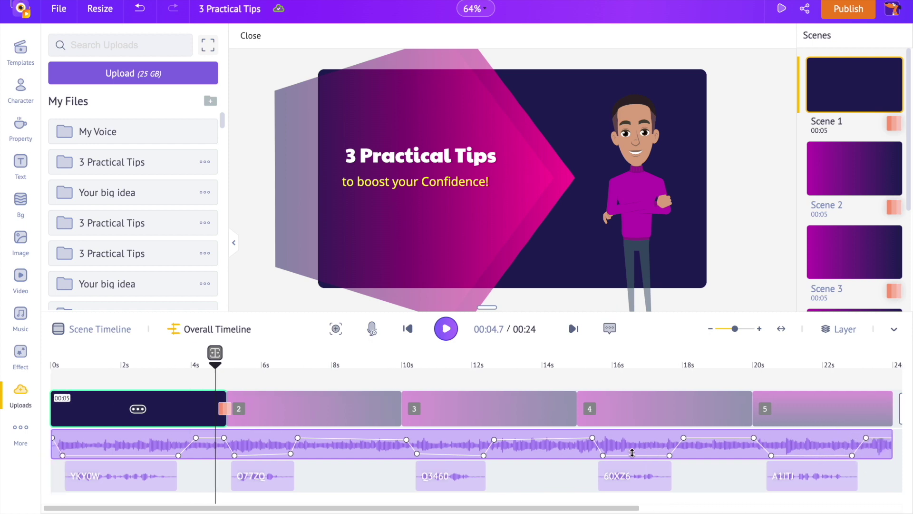
click(55, 365)
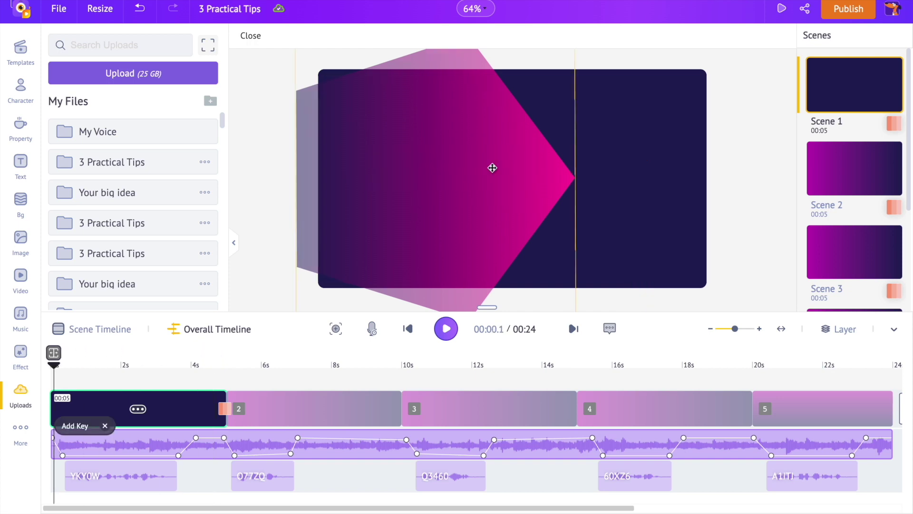
click(781, 10)
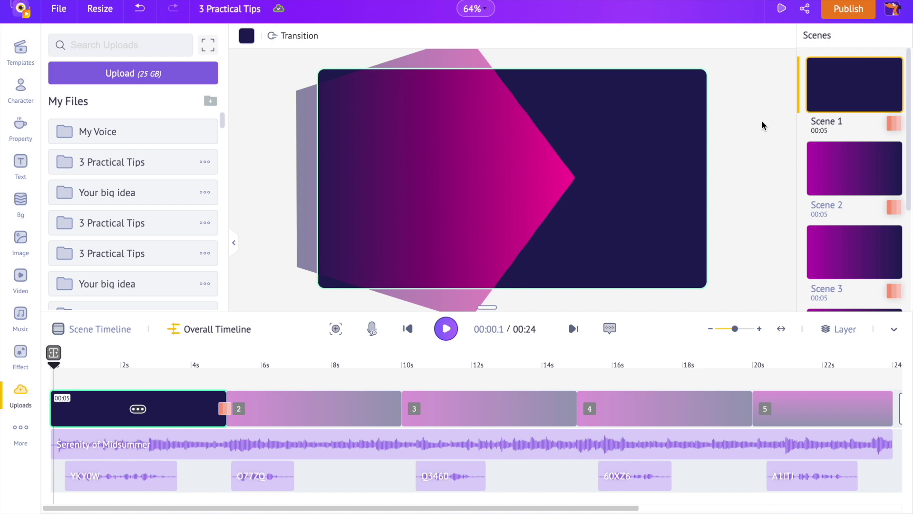
Invite a collaborator by e-mail as an editor, then bring up Download Video settings (HD 720p, mp4)
click(805, 11)
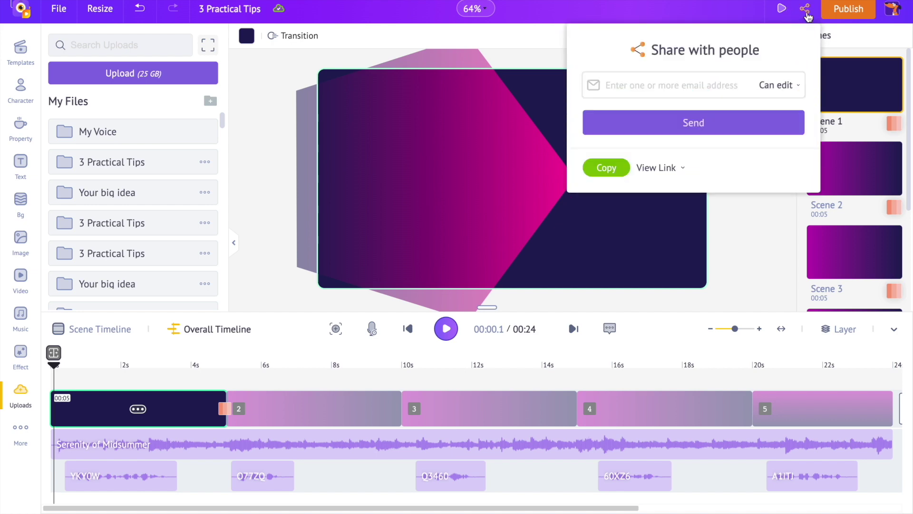
click(702, 80)
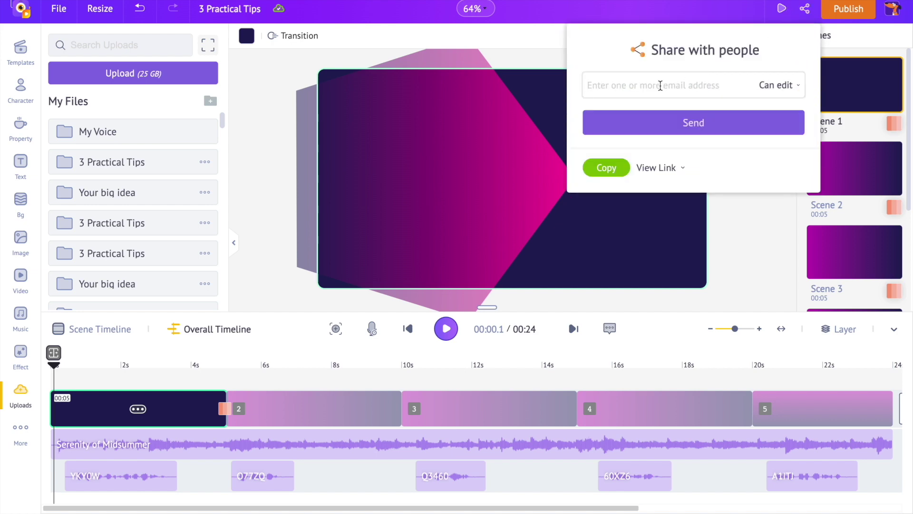
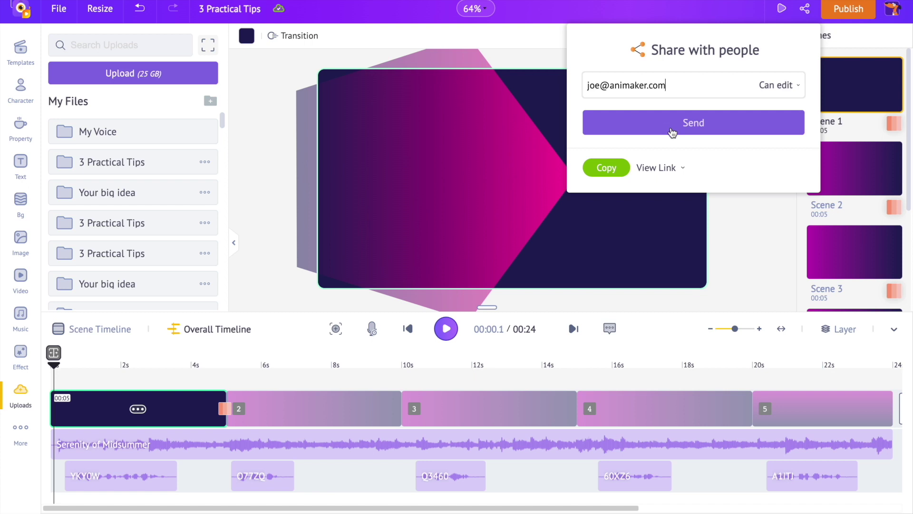
click(736, 223)
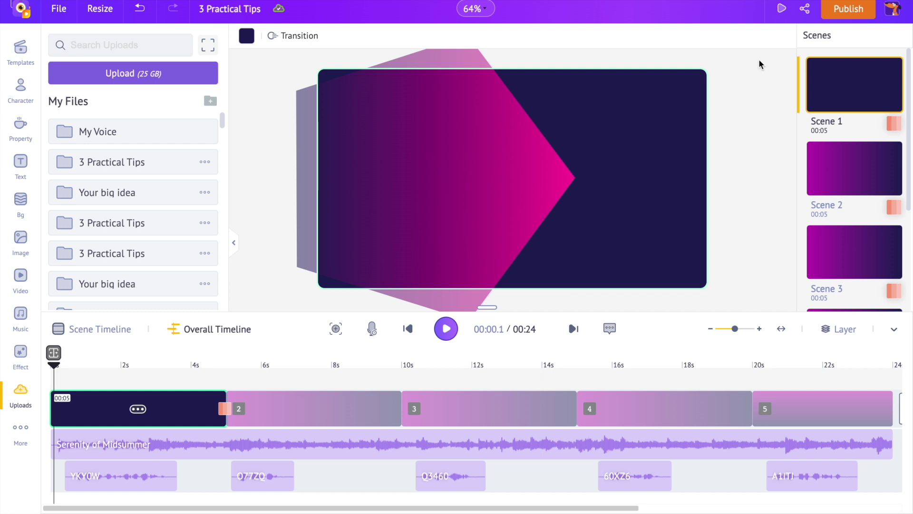
click(846, 12)
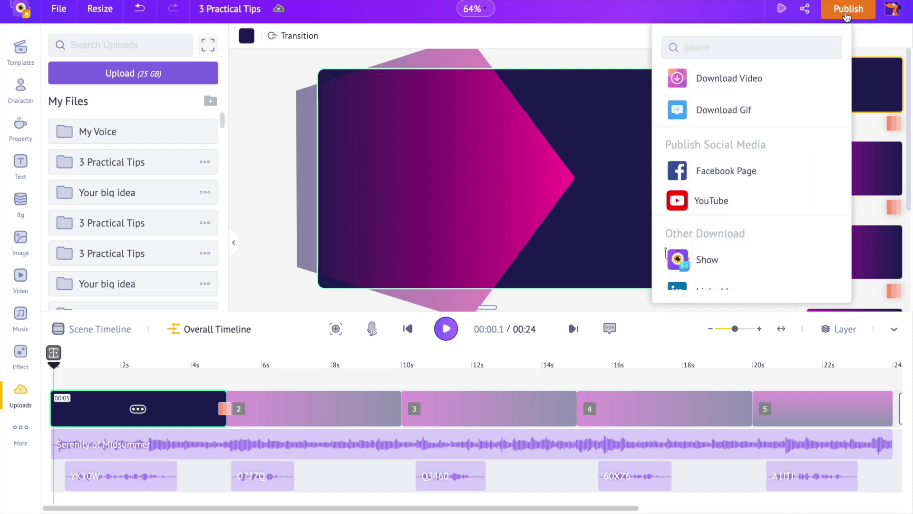
click(784, 93)
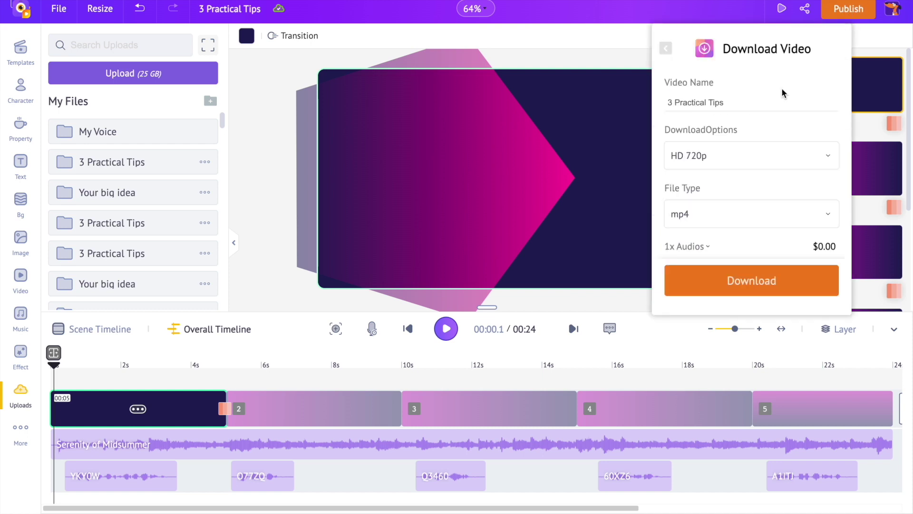